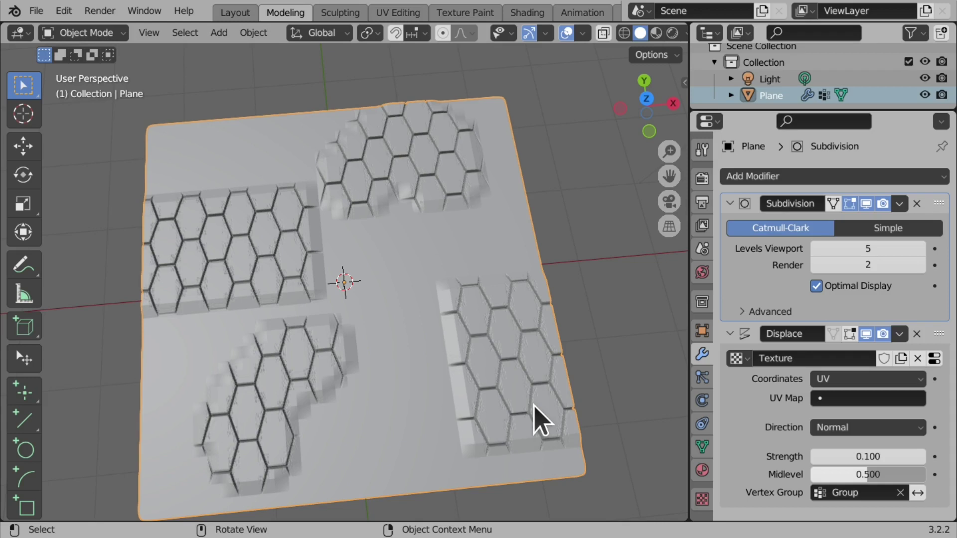
# Clear the Displace modifier's vertex group, then orbit to a low side view of the plane
pyautogui.click(900, 493)
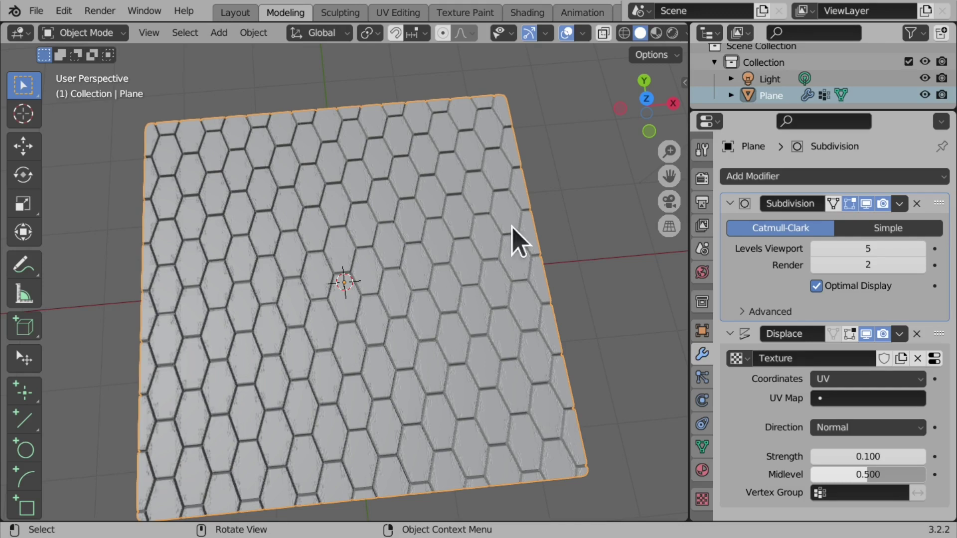
pyautogui.scroll(5, 360, 289)
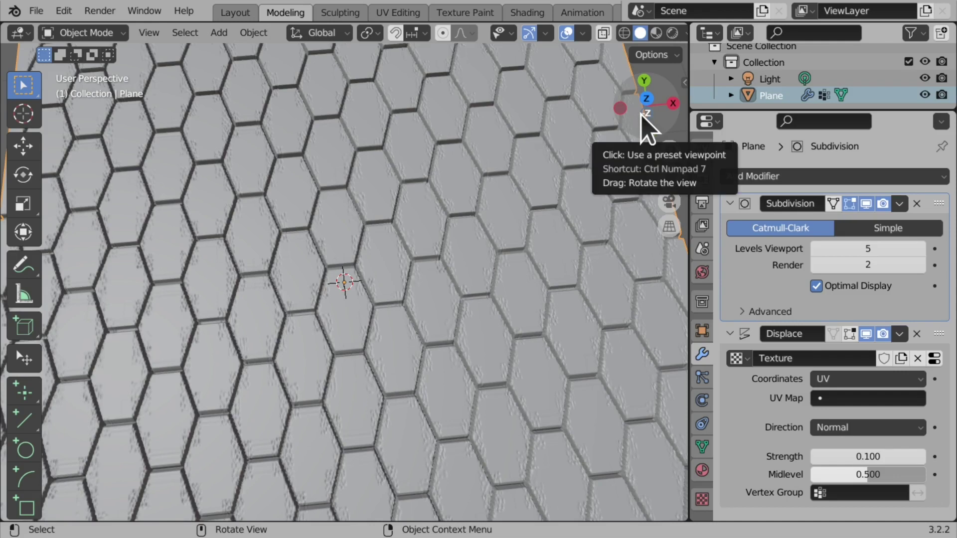
pyautogui.moveTo(641, 115); pyautogui.dragTo(531, 160)
pyautogui.scroll(-6, 302, 314)
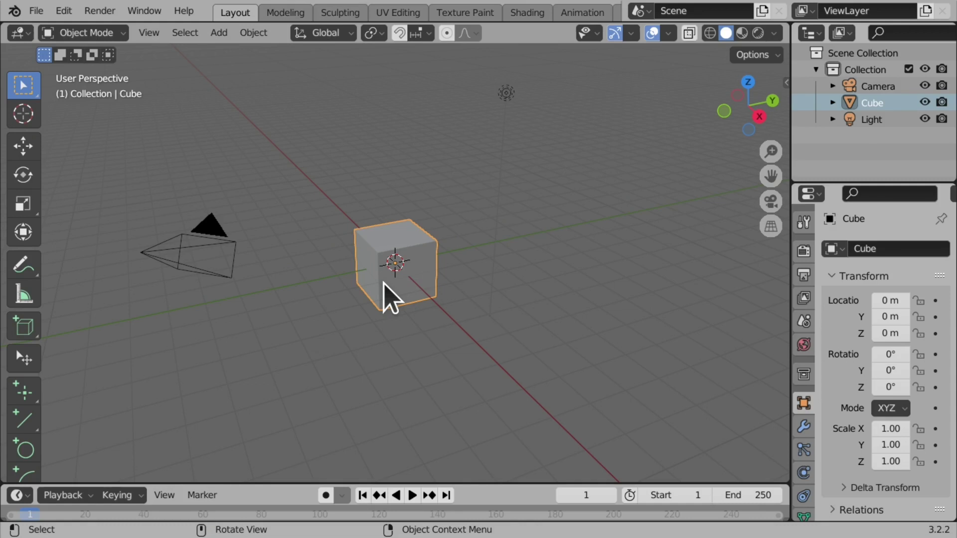
# Delete the default cube and the camera from the scene
pyautogui.press('Delete')
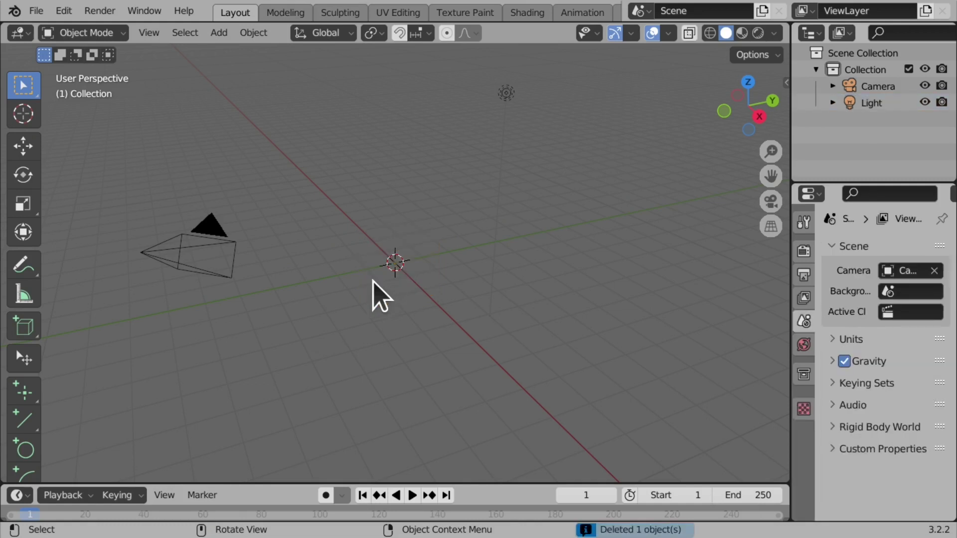
pyautogui.click(209, 238)
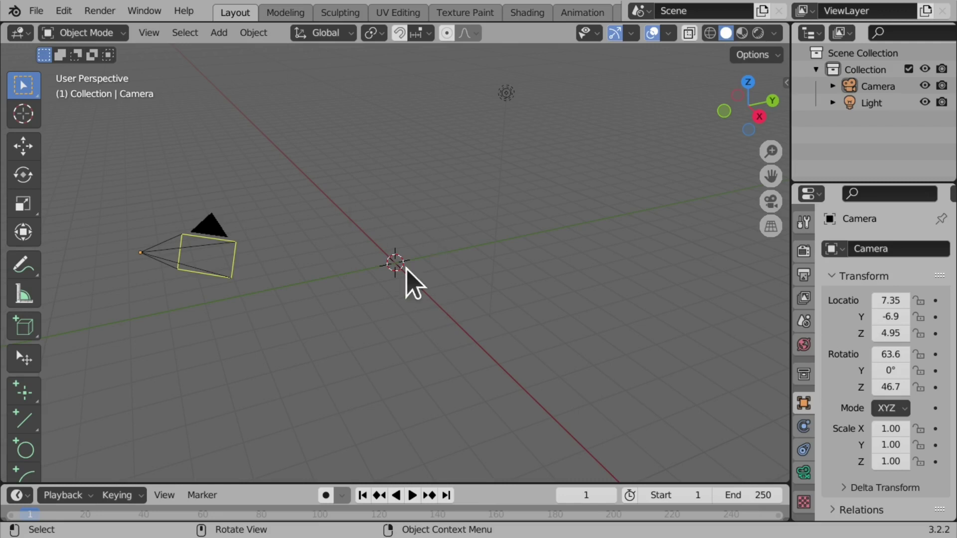
pyautogui.click(192, 273)
pyautogui.press('Delete')
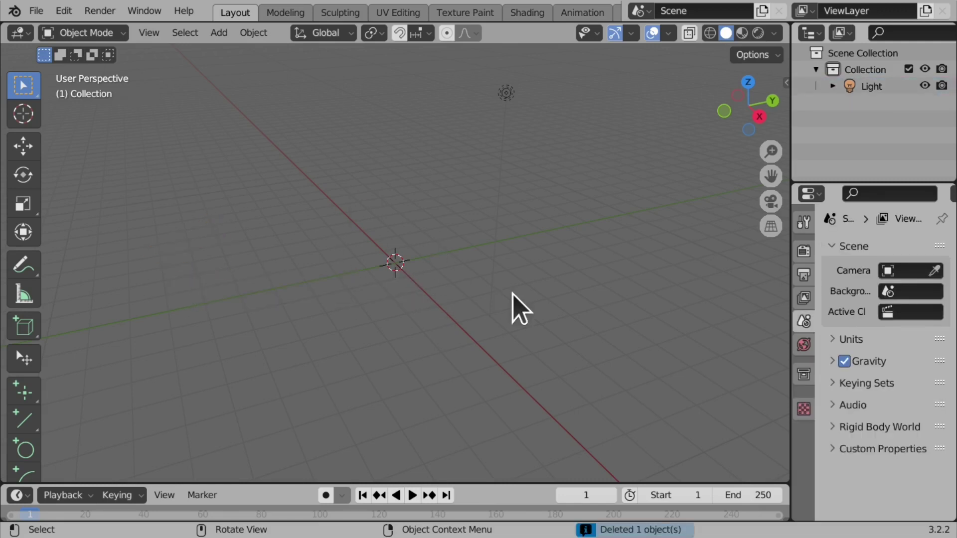
pyautogui.click(218, 33)
# Add a plane at the origin and set its size to 2.21 m
pyautogui.moveTo(225, 53)
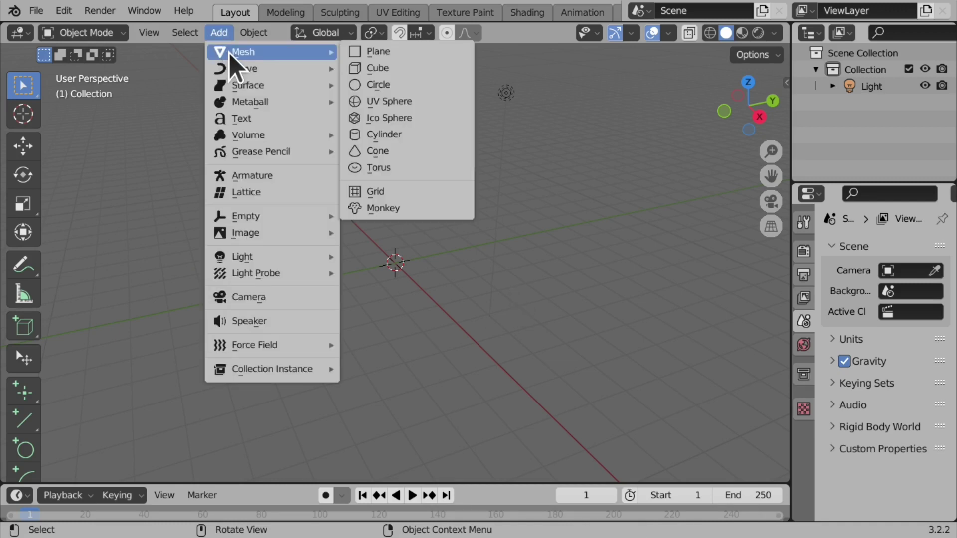
pyautogui.click(386, 52)
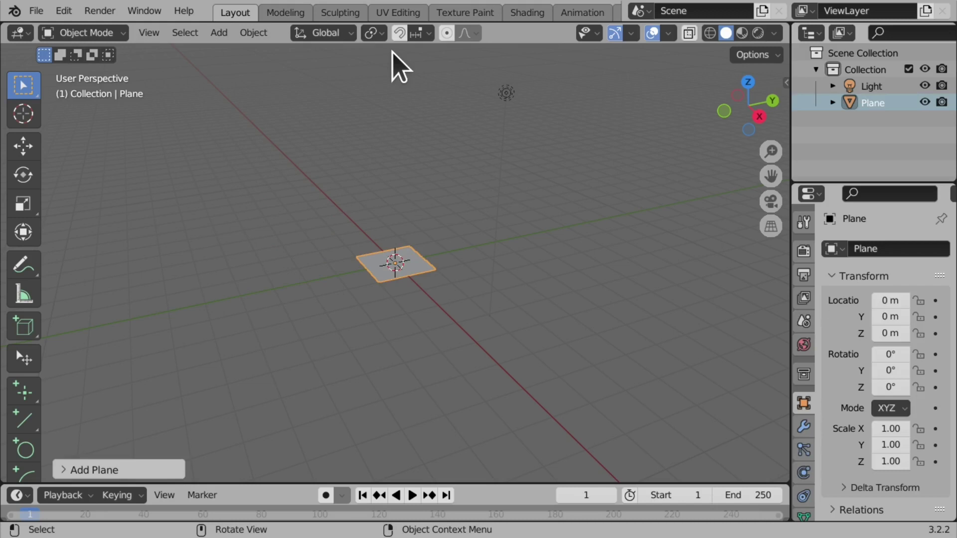
pyautogui.click(63, 471)
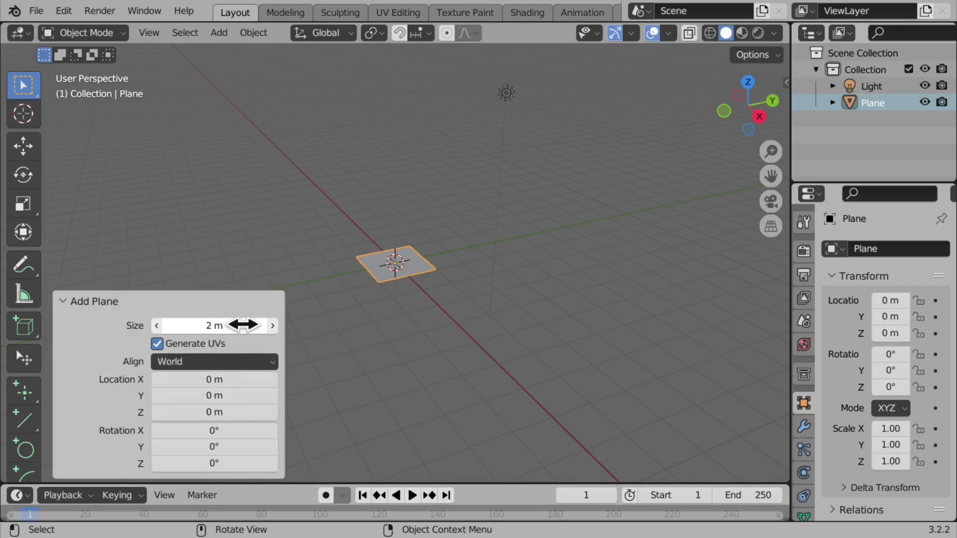
pyautogui.moveTo(245, 324); pyautogui.dragTo(452, 293)
pyautogui.click(500, 203)
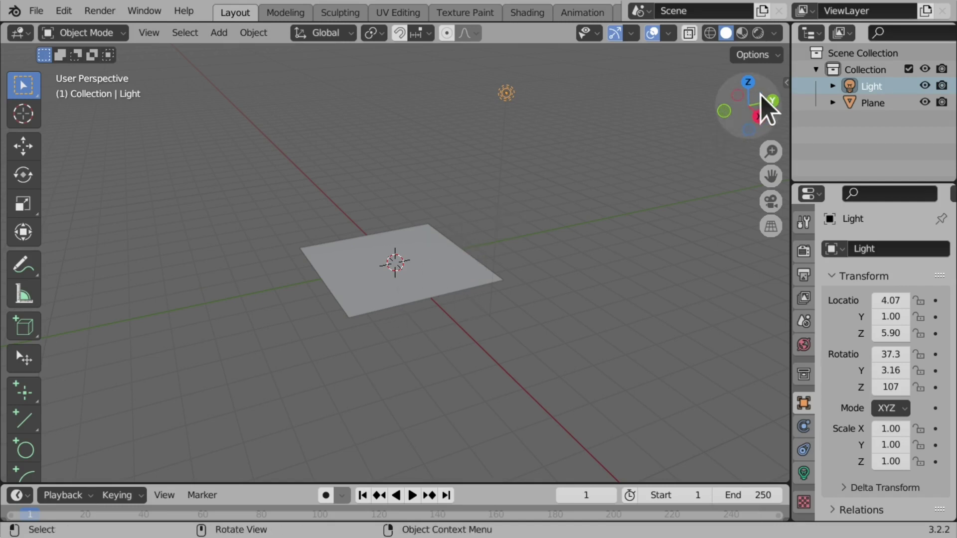
# Switch to a top orthographic view, zoom in, and select the plane
pyautogui.moveTo(765, 106); pyautogui.dragTo(765, 44)
pyautogui.click(747, 97)
pyautogui.scroll(2, 381, 246)
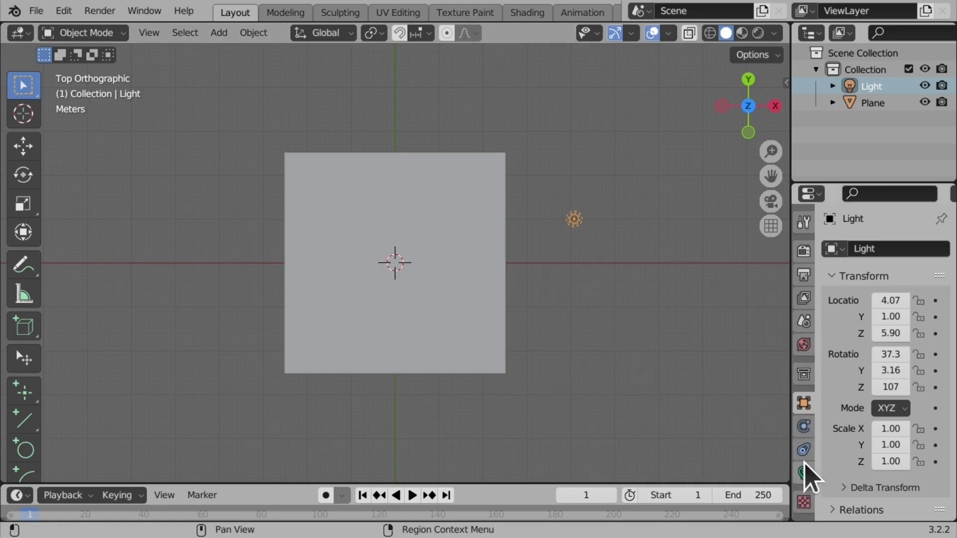
pyautogui.click(468, 304)
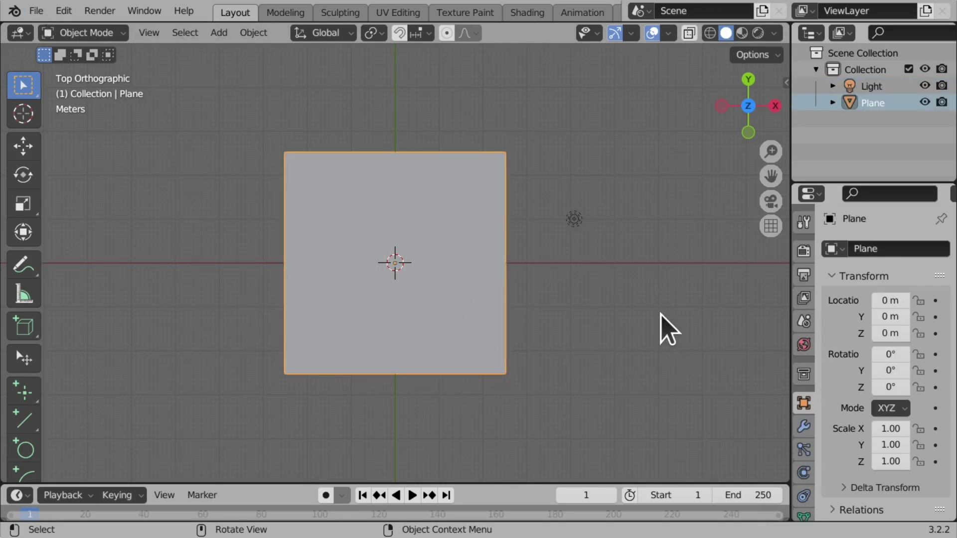
# Add a Displace modifier (Deform > Displace) to the plane
pyautogui.click(805, 431)
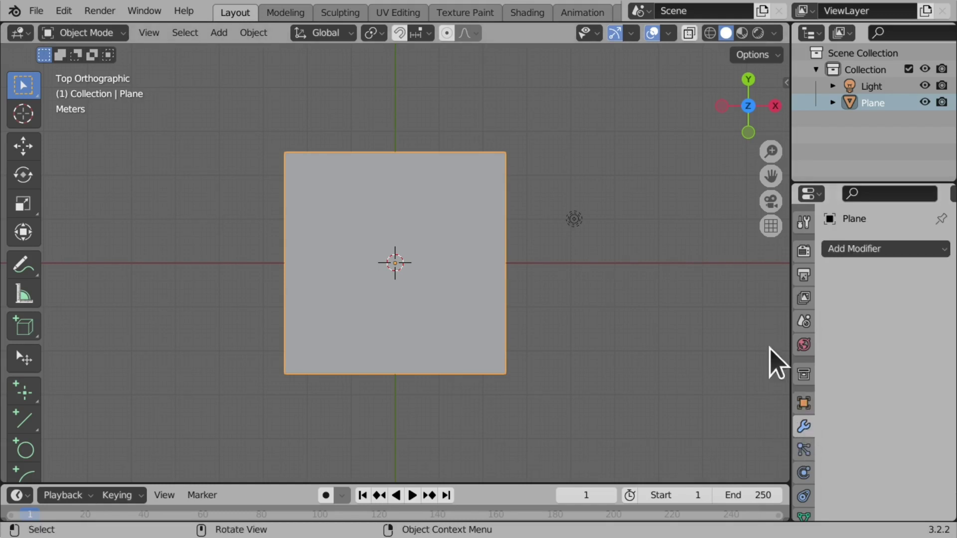
pyautogui.click(875, 249)
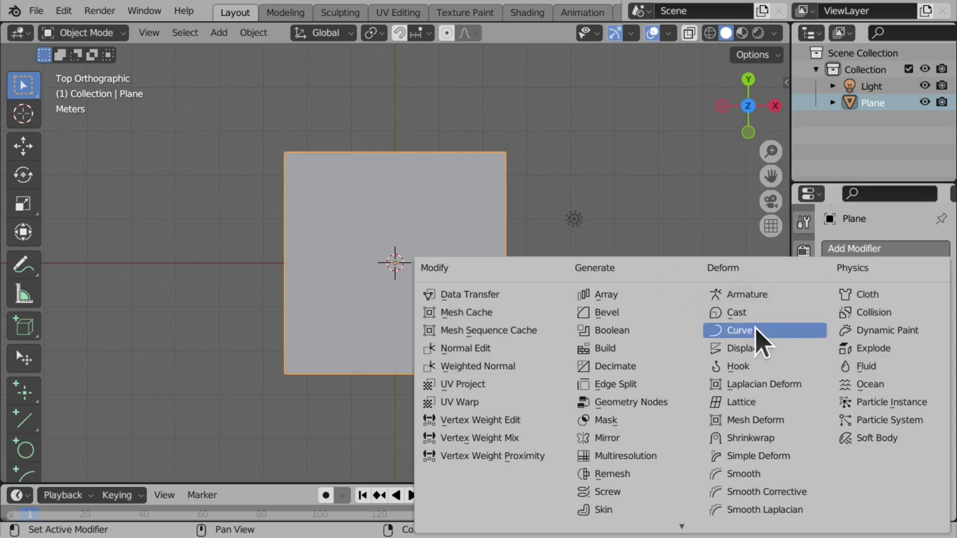
pyautogui.click(761, 351)
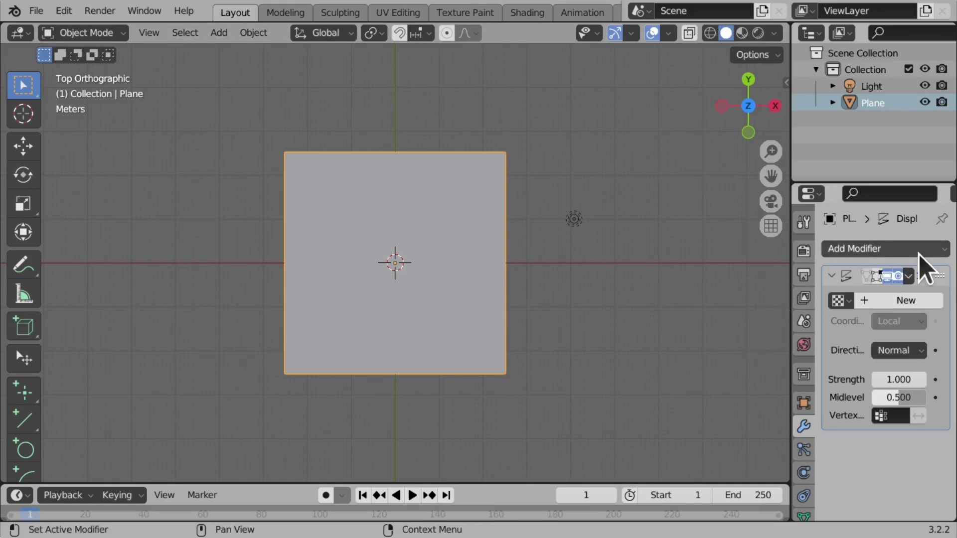
# Create a new image texture for the Displace modifier and load mesh.jpg from Downloads
pyautogui.click(894, 301)
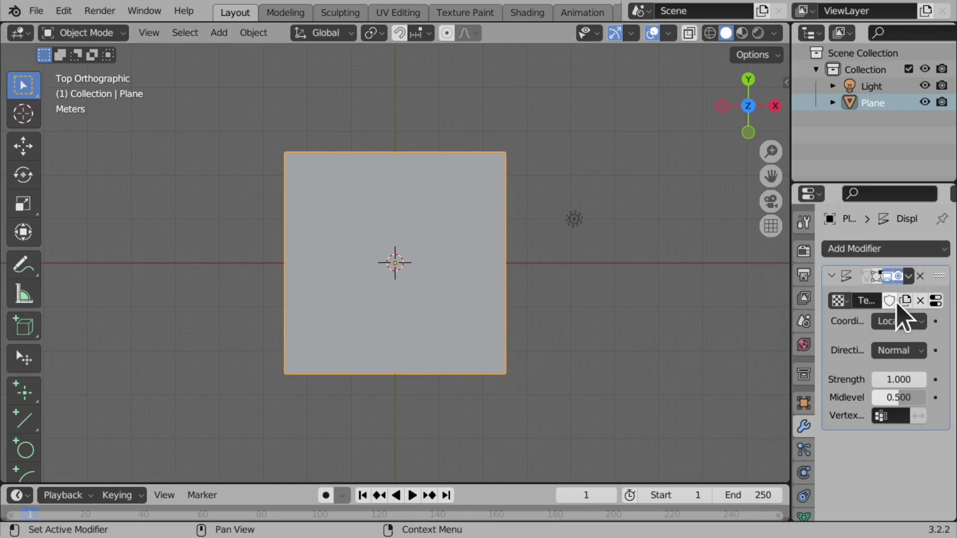
pyautogui.click(935, 301)
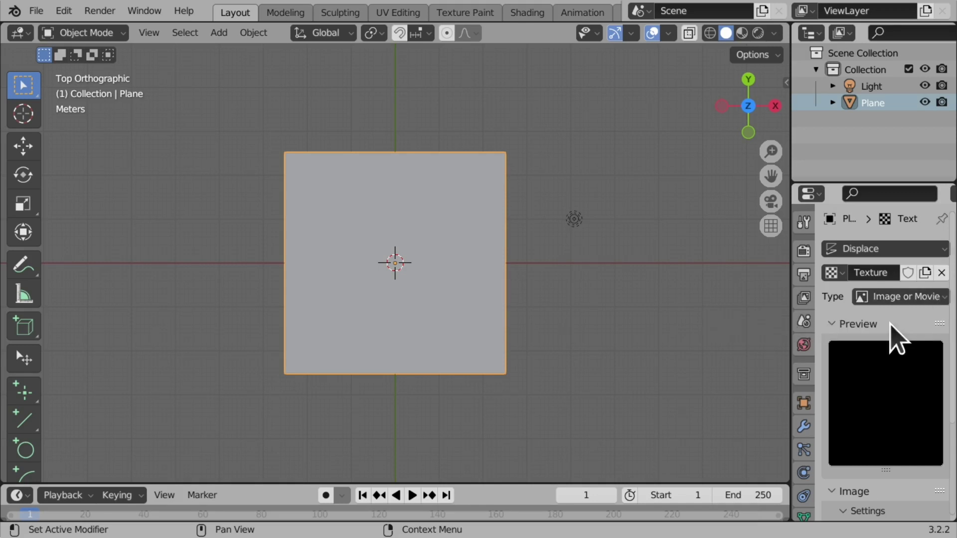
pyautogui.scroll(-5, 885, 394)
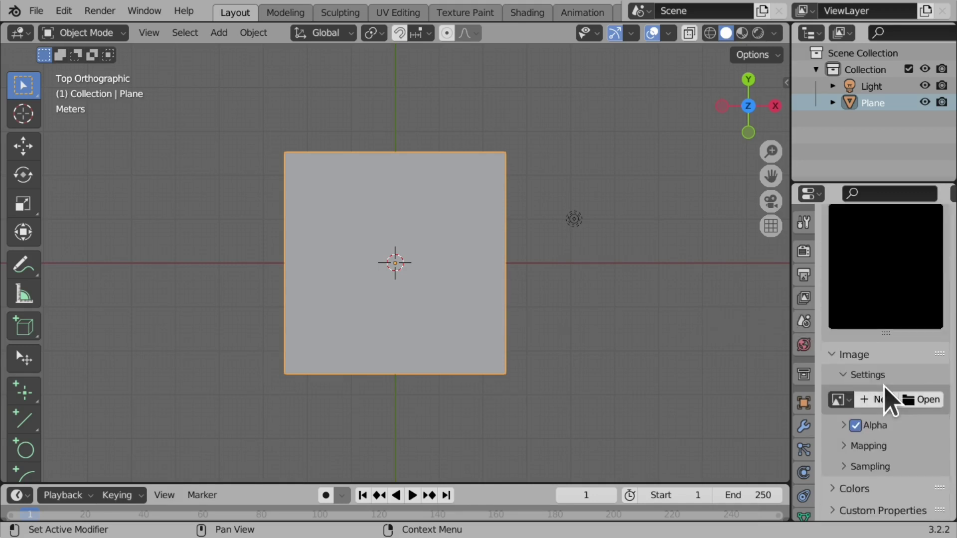
pyautogui.click(921, 400)
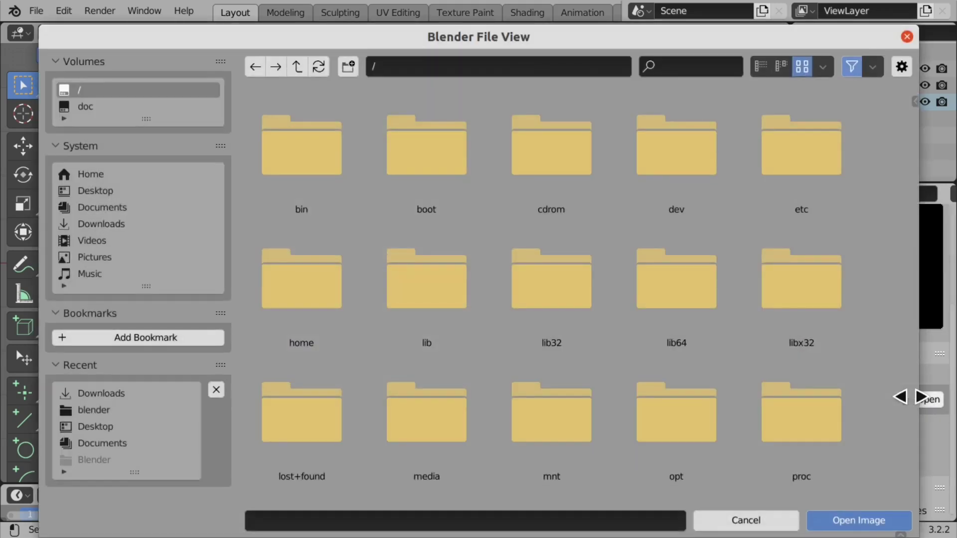
pyautogui.click(111, 225)
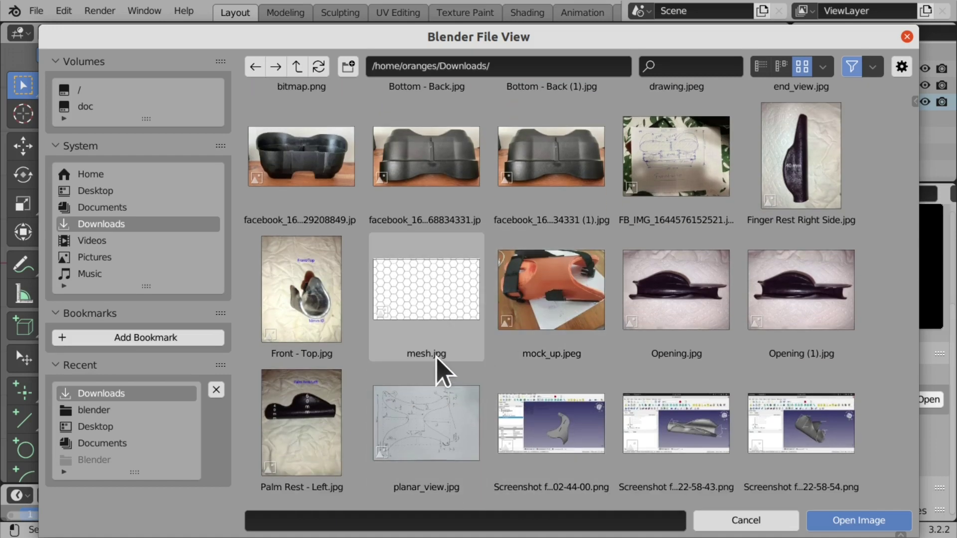
pyautogui.click(437, 350)
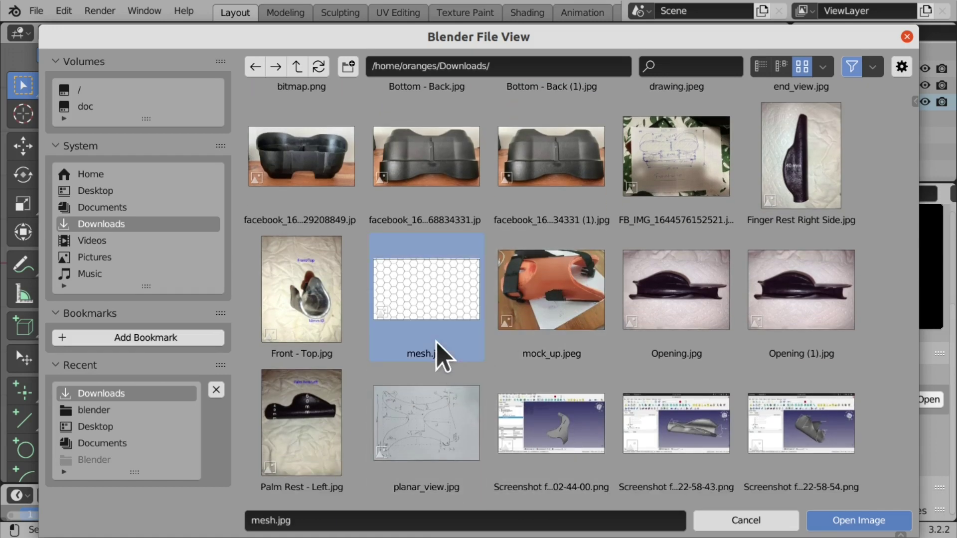
pyautogui.doubleClick(437, 349)
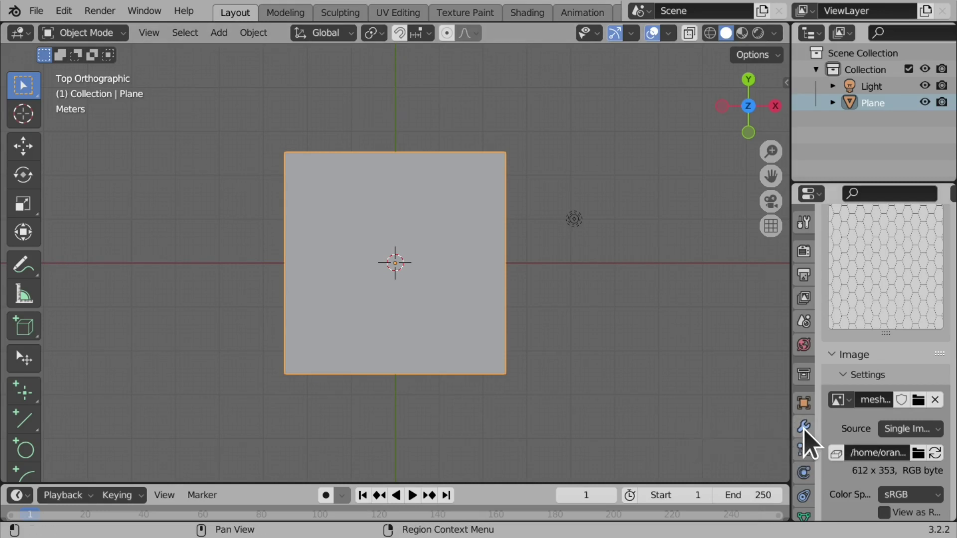
# Add a Subdivision Surface modifier at viewport level 4, then deselect the plane
pyautogui.click(804, 429)
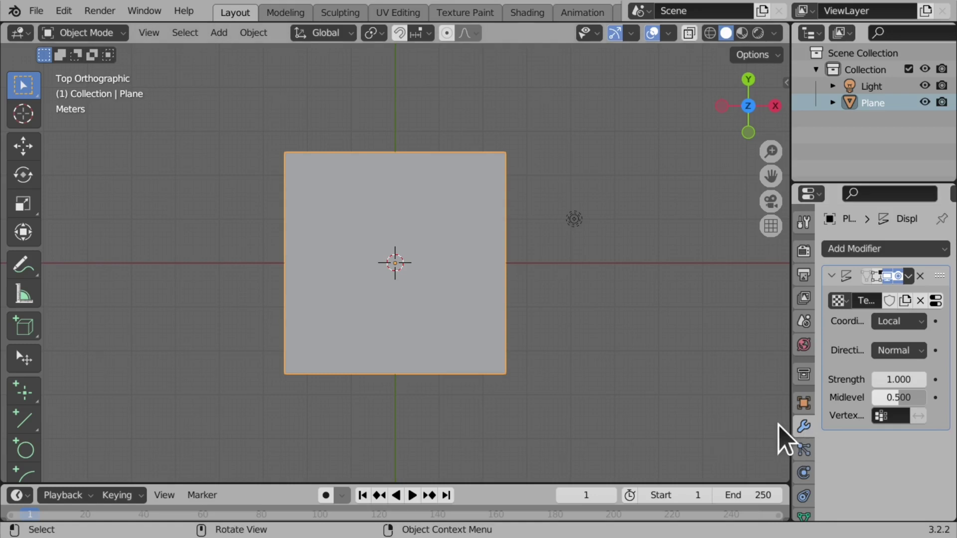
pyautogui.click(868, 248)
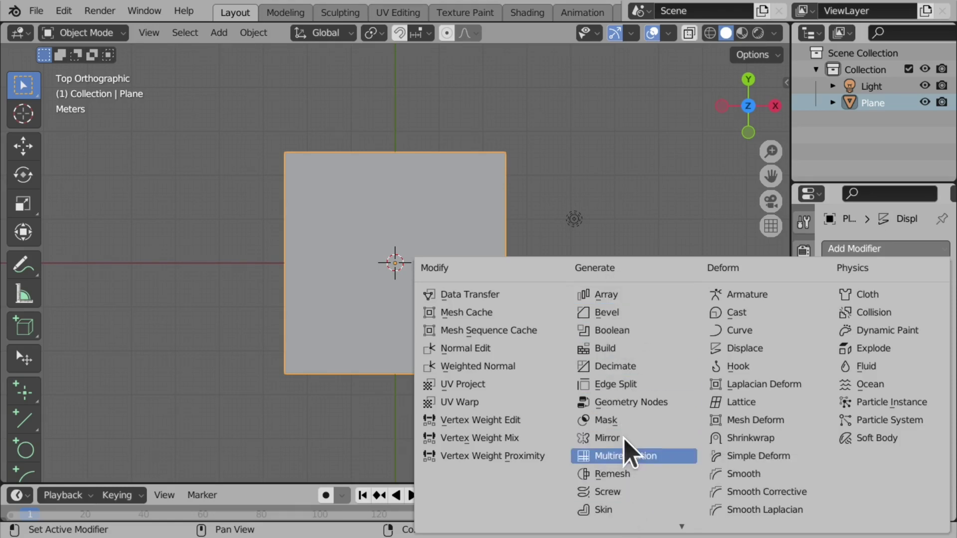
pyautogui.scroll(-9, 630, 451)
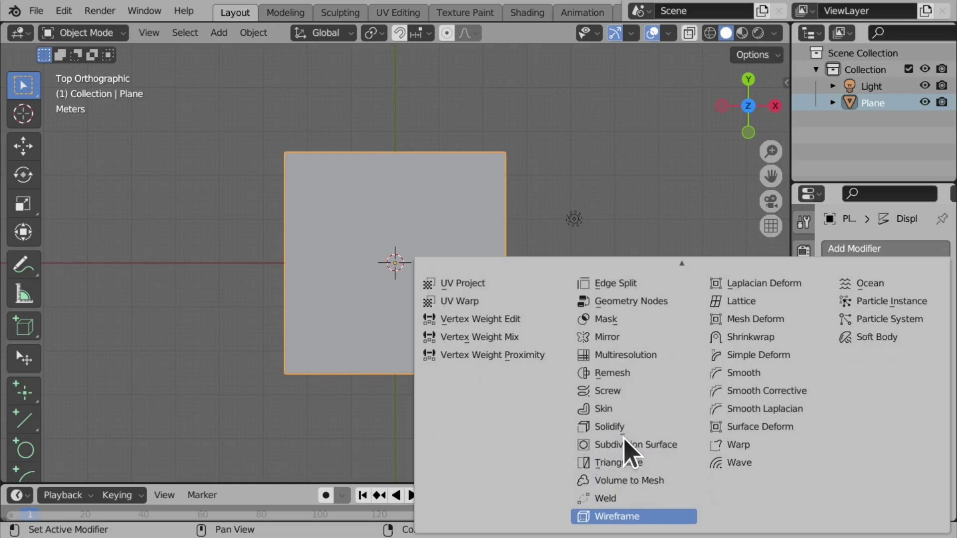
pyautogui.click(648, 445)
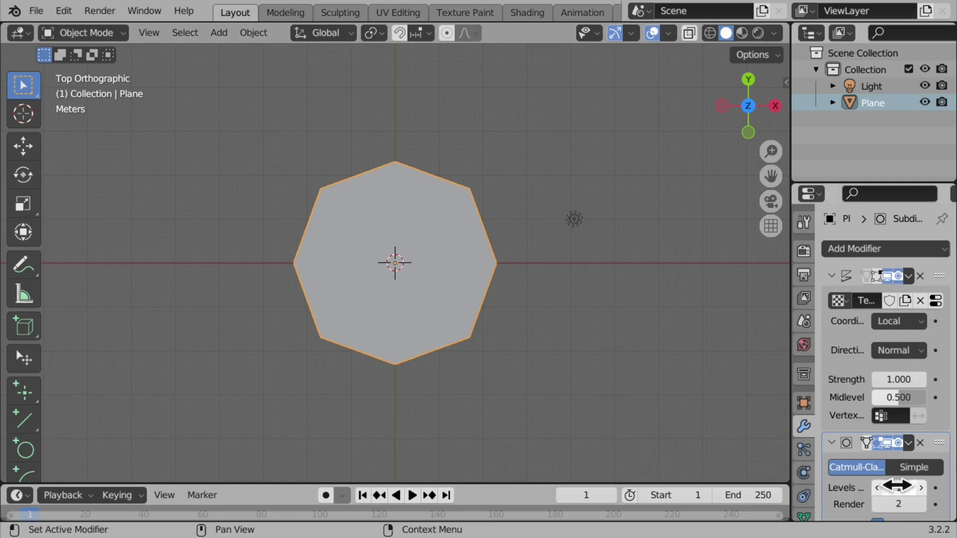
pyautogui.click(922, 489)
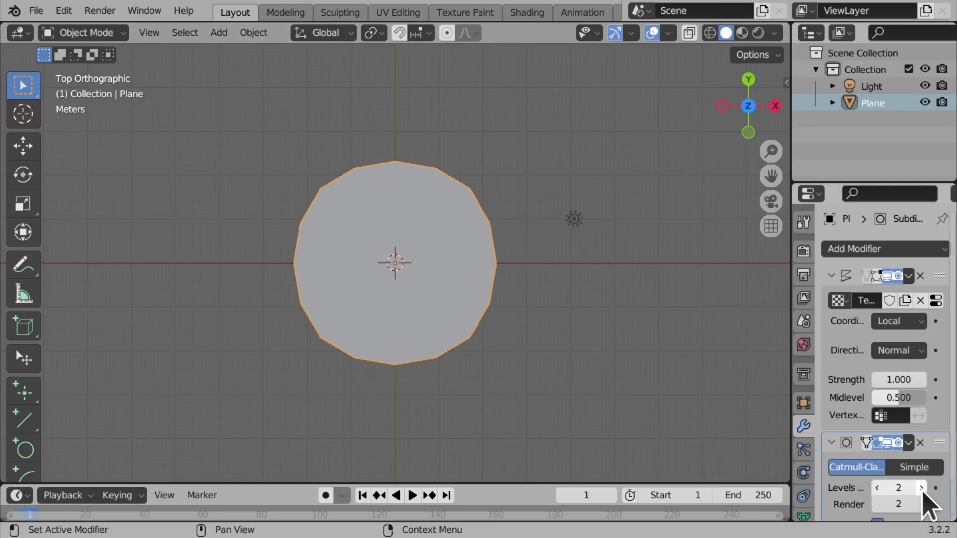
pyautogui.click(921, 488)
pyautogui.click(921, 488)
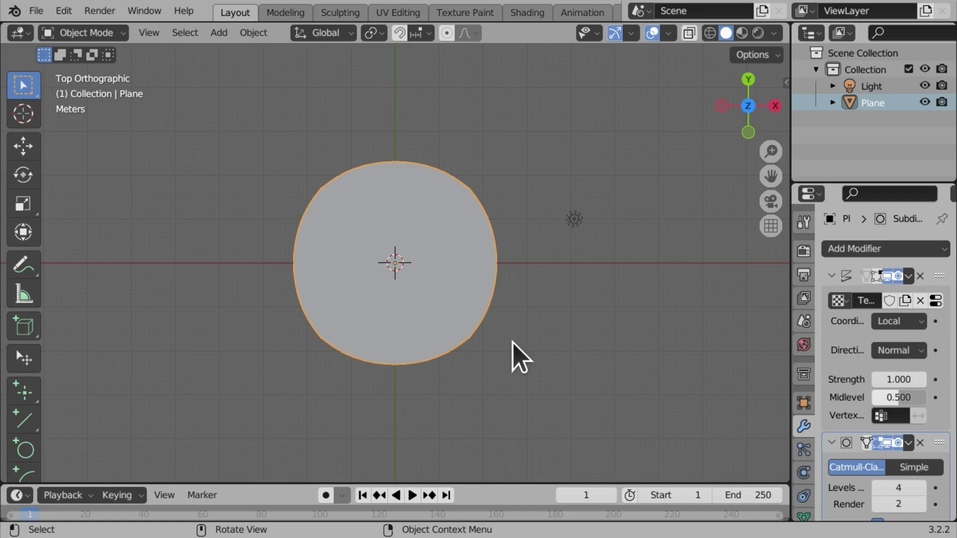
pyautogui.hotkey('alt', 'a')
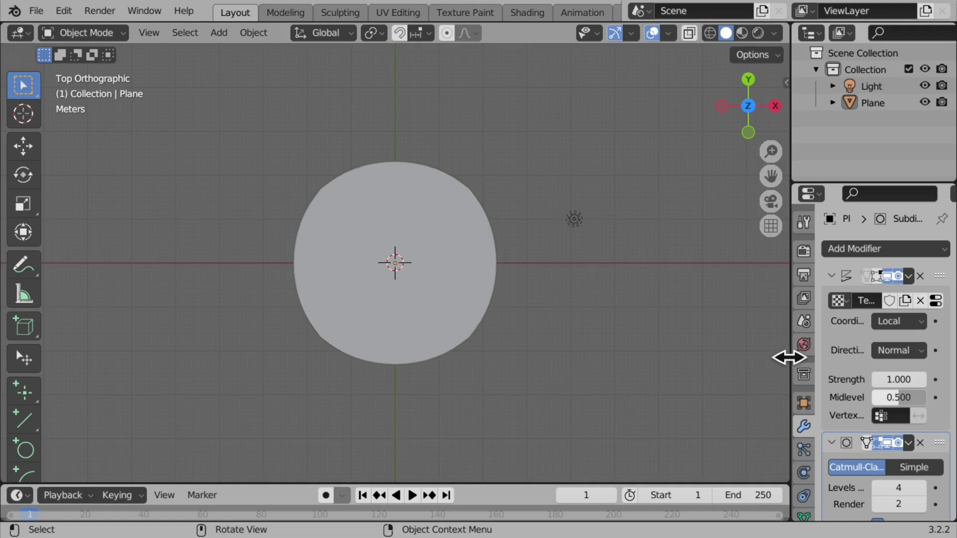
# Move the Subdivision modifier above Displace in the modifier stack
pyautogui.moveTo(788, 357); pyautogui.dragTo(687, 354)
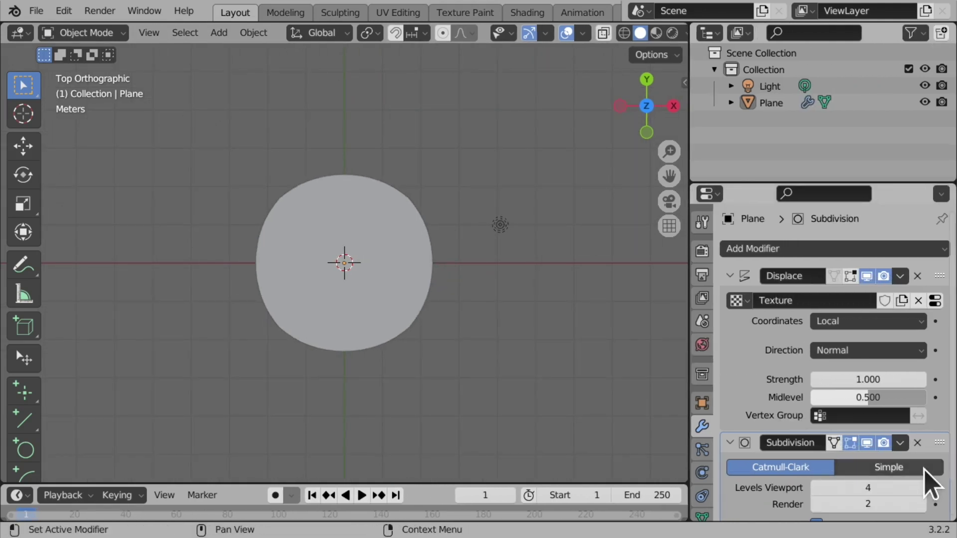
pyautogui.moveTo(939, 442); pyautogui.dragTo(897, 273)
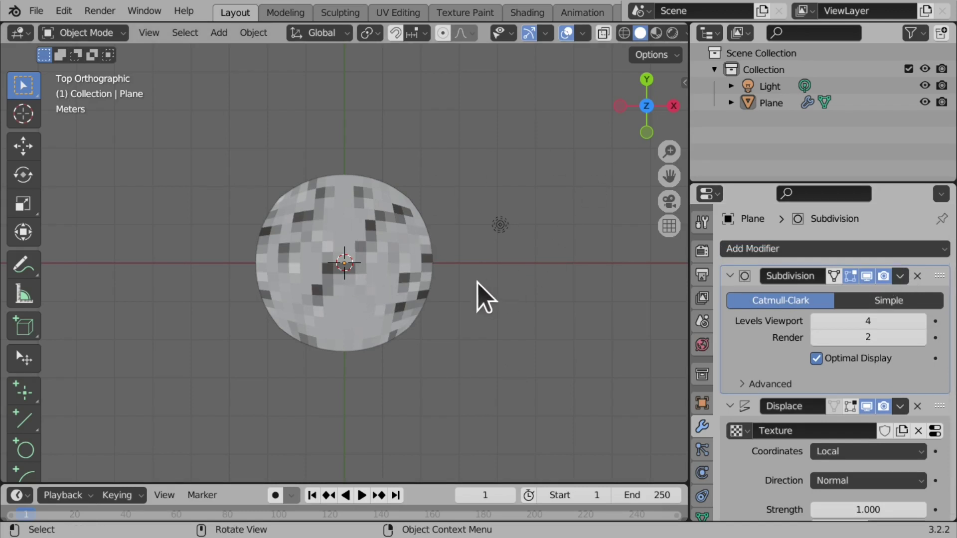
pyautogui.moveTo(642, 139)
pyautogui.mouseDown()
pyautogui.moveTo(646, 102)
pyautogui.moveTo(642, 122)
pyautogui.mouseUp()
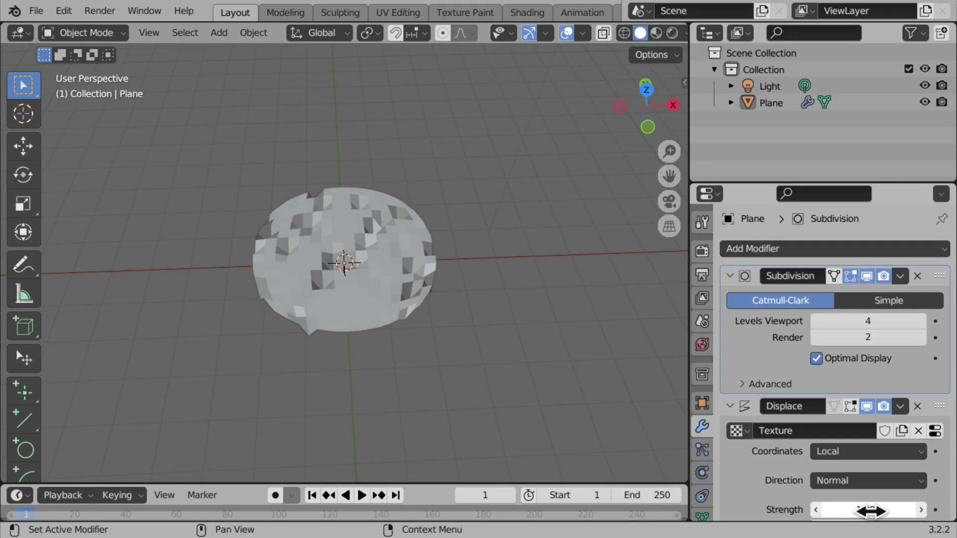
# Set displacement strength to 2.500 and viewport subdivision to level 5, then check texture coordinates
pyautogui.moveTo(869, 511); pyautogui.dragTo(901, 511)
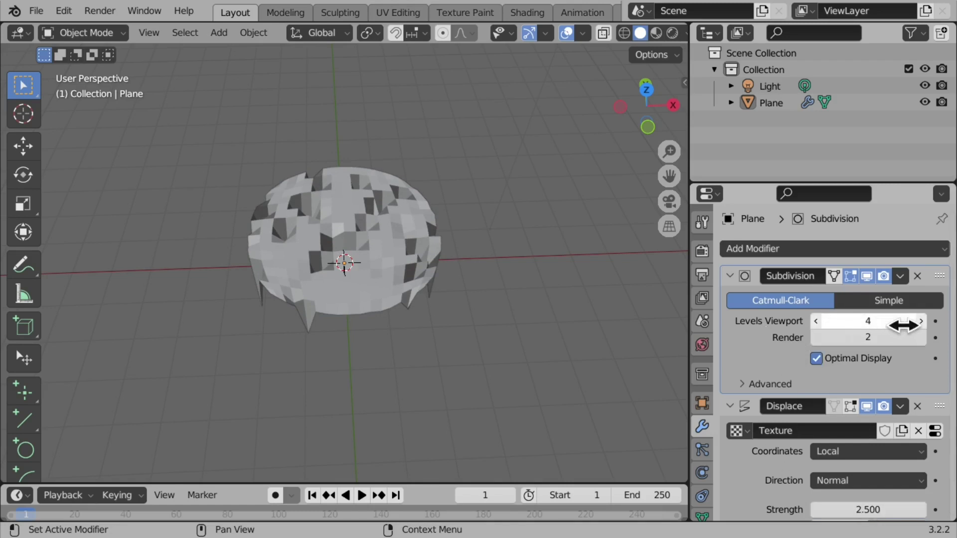
pyautogui.click(922, 321)
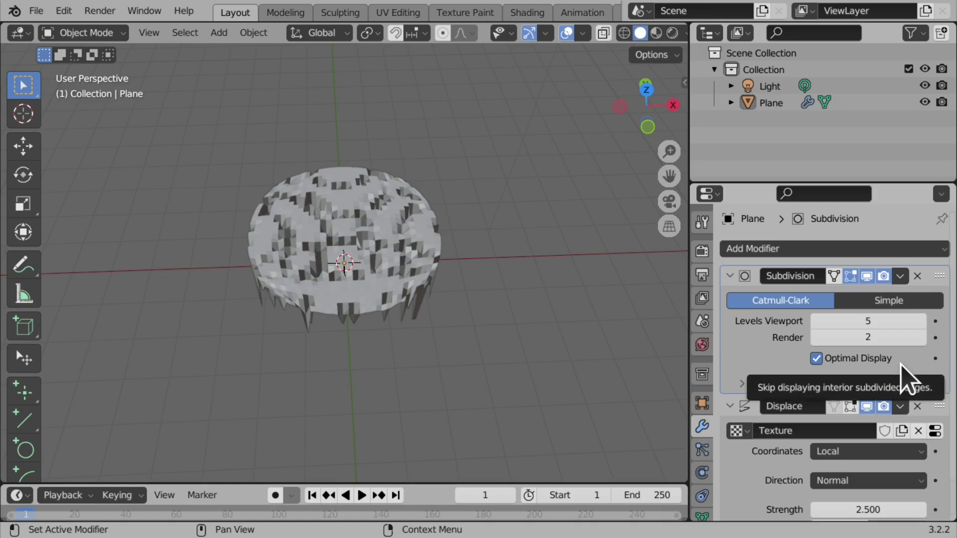
pyautogui.scroll(4, 405, 230)
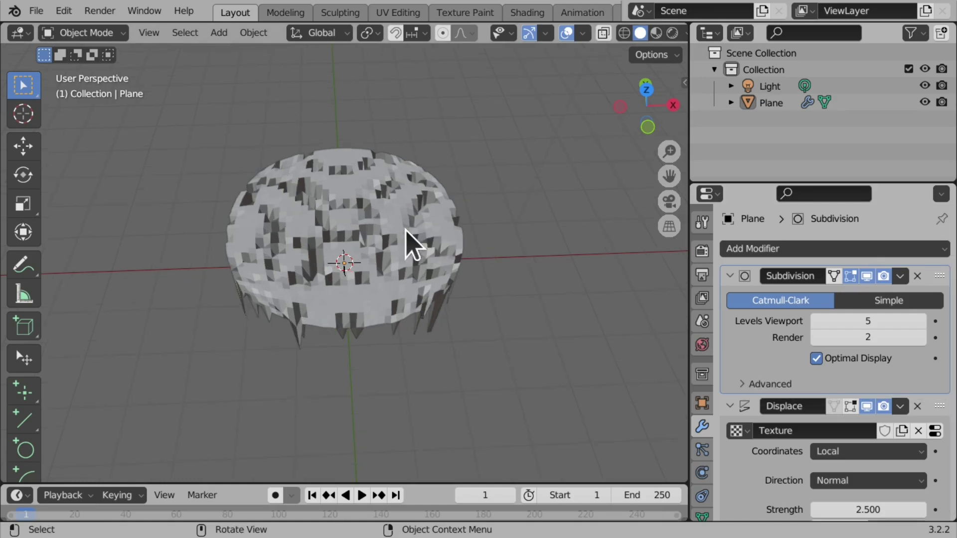
pyautogui.scroll(2, 410, 244)
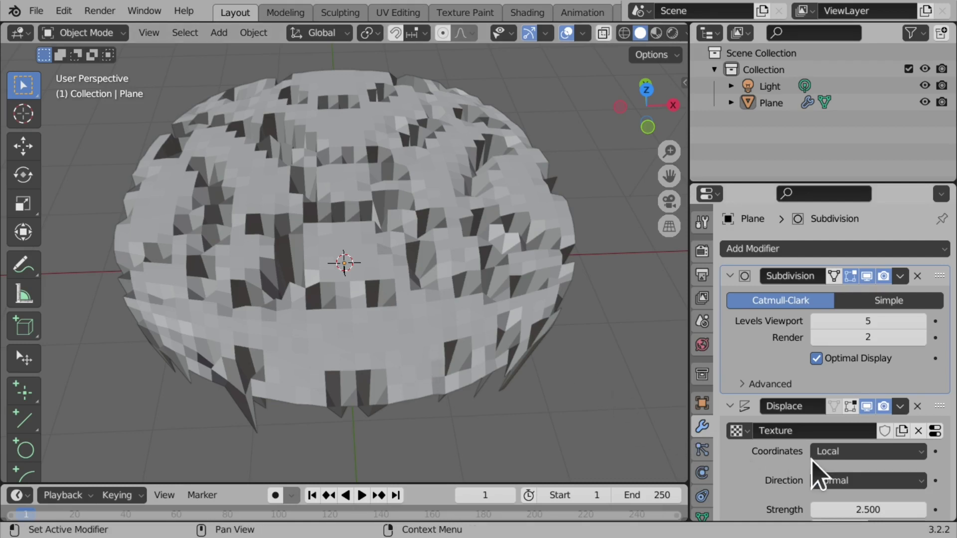
pyautogui.click(873, 454)
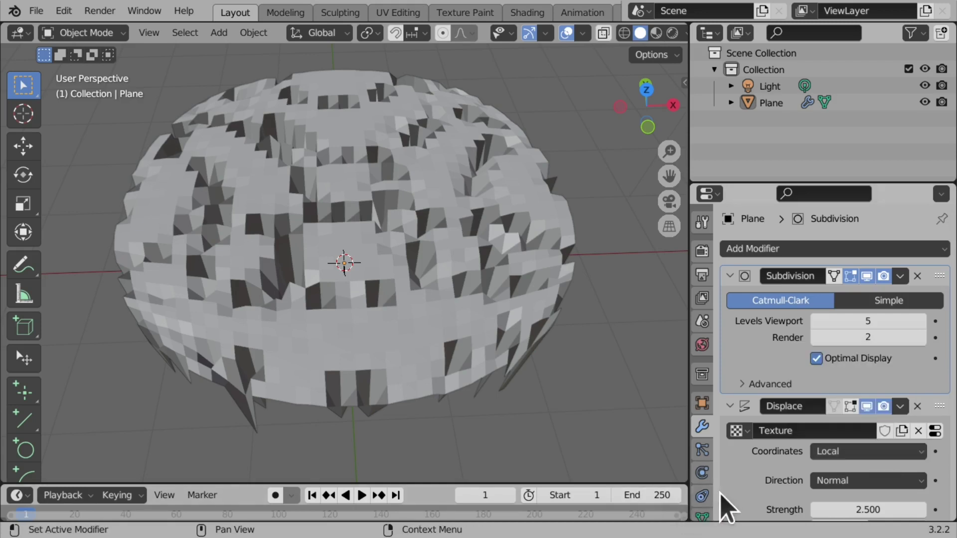
pyautogui.click(865, 453)
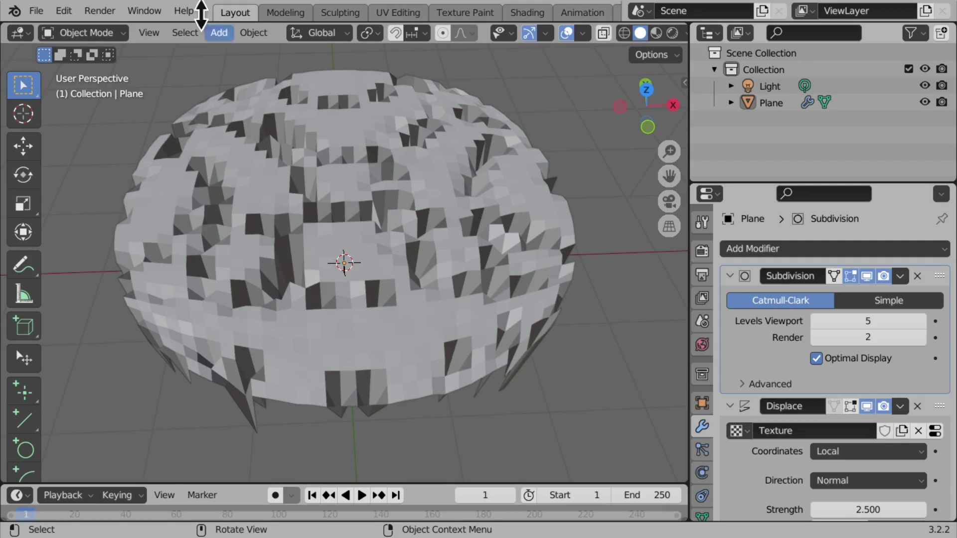
# Enter Edit Mode in face select mode and select the plane's single face
pyautogui.click(83, 33)
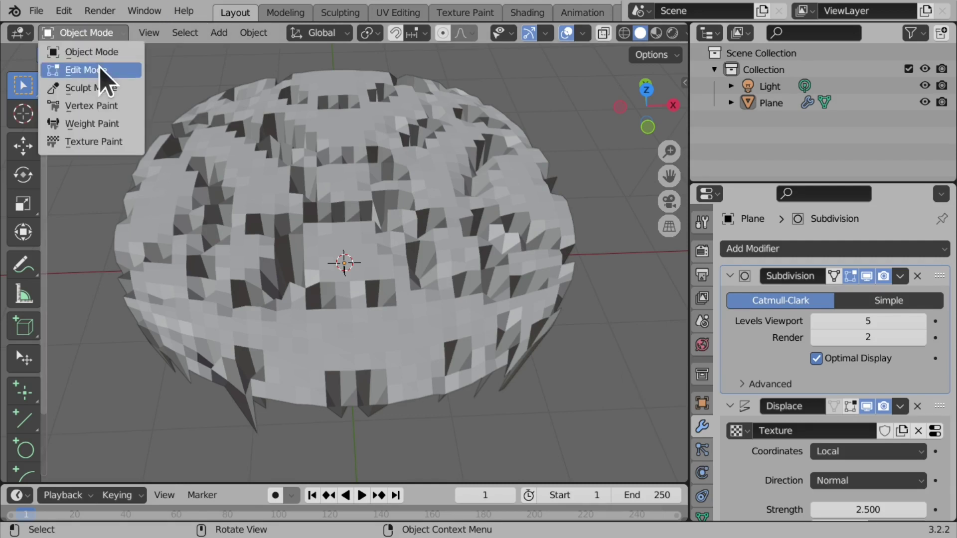
pyautogui.click(89, 70)
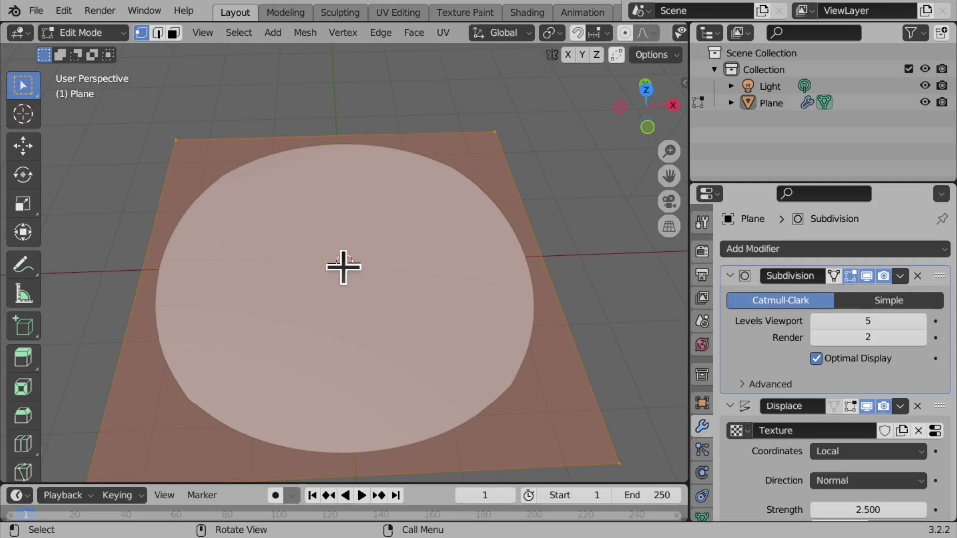
pyautogui.click(173, 33)
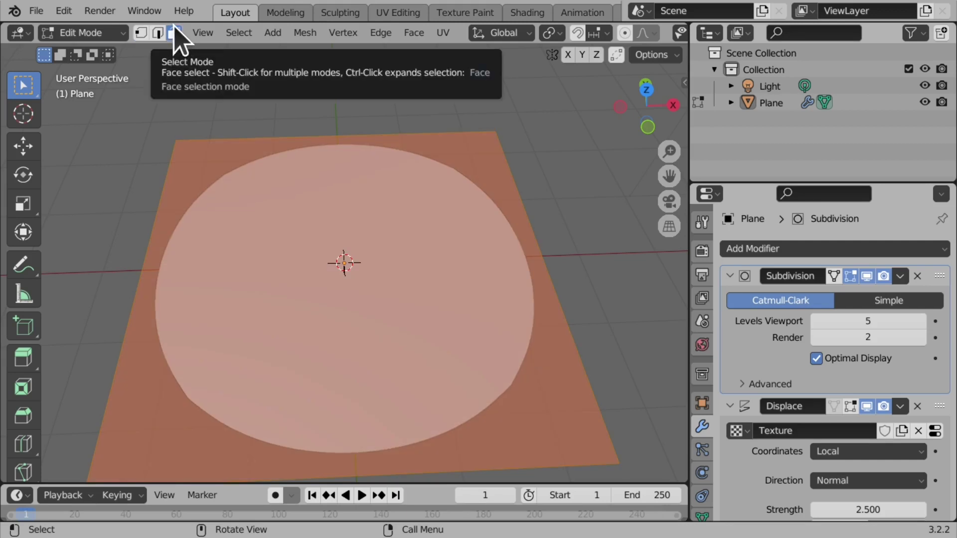
pyautogui.click(86, 148)
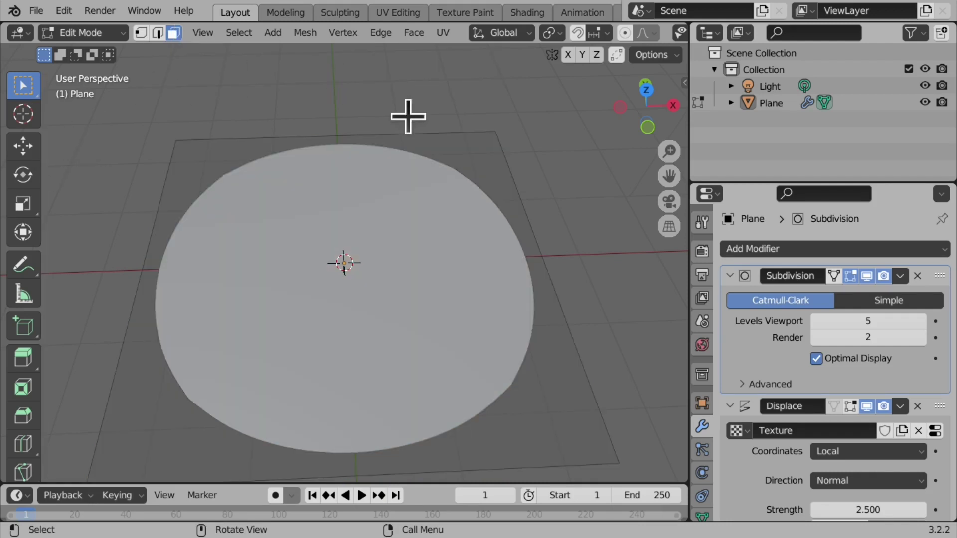
pyautogui.click(443, 204)
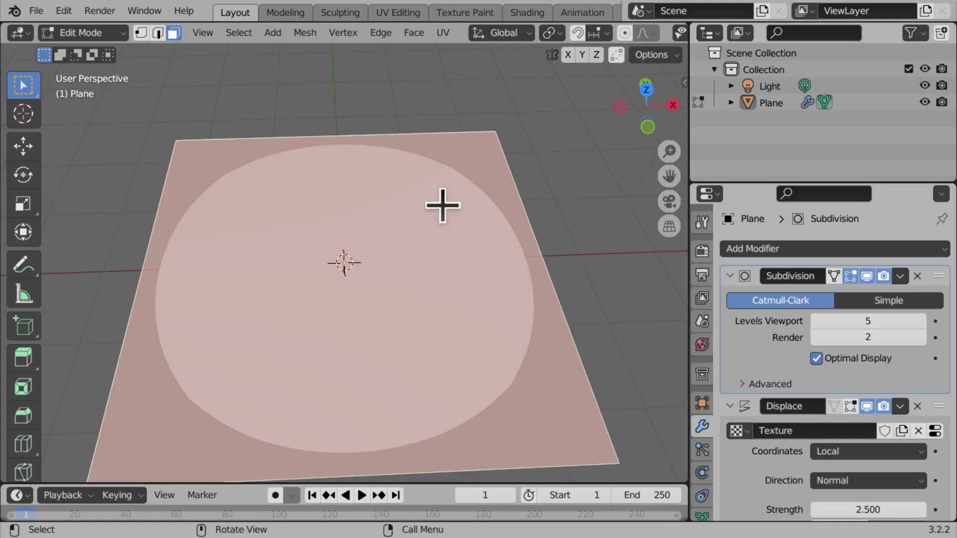
# Subdivide the plane's face with 10 cuts
pyautogui.rightClick(442, 205)
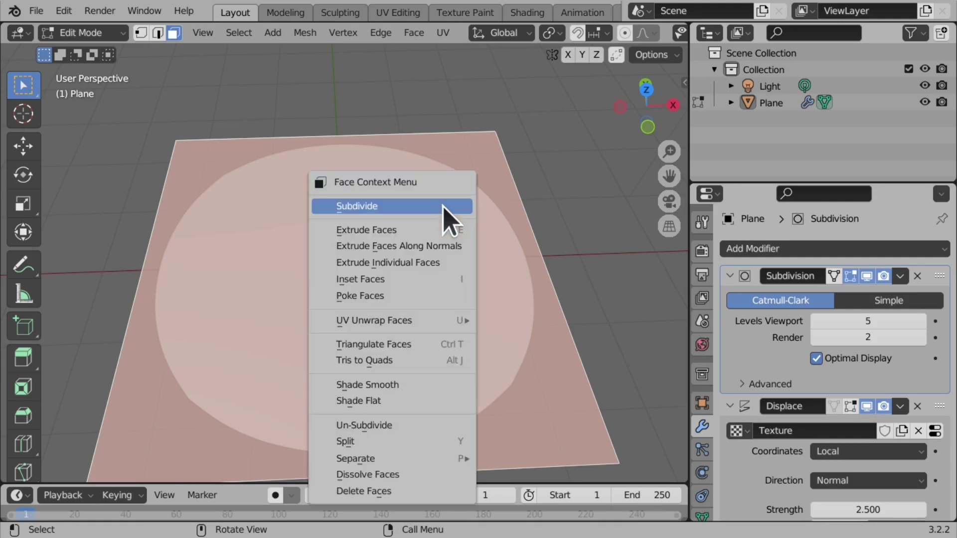
pyautogui.click(383, 205)
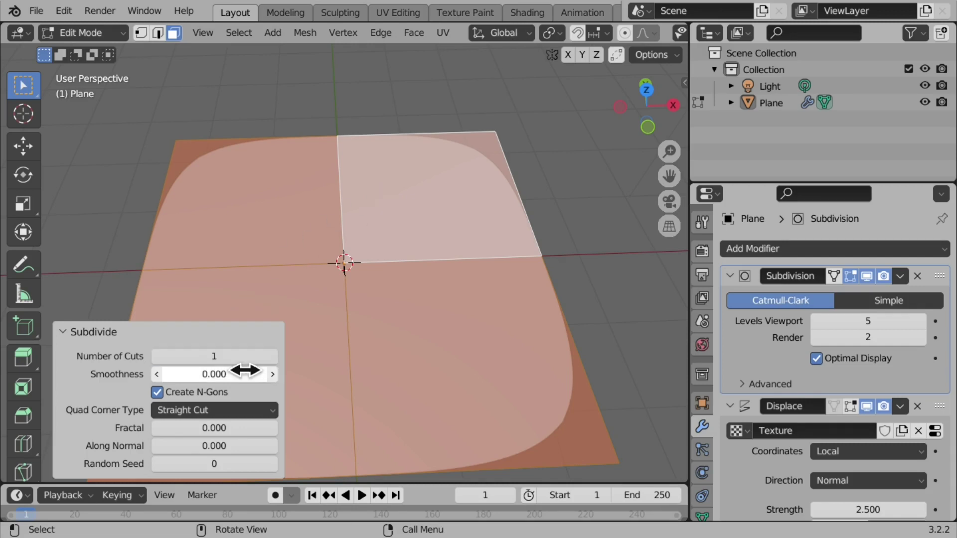
pyautogui.moveTo(242, 361); pyautogui.dragTo(289, 360)
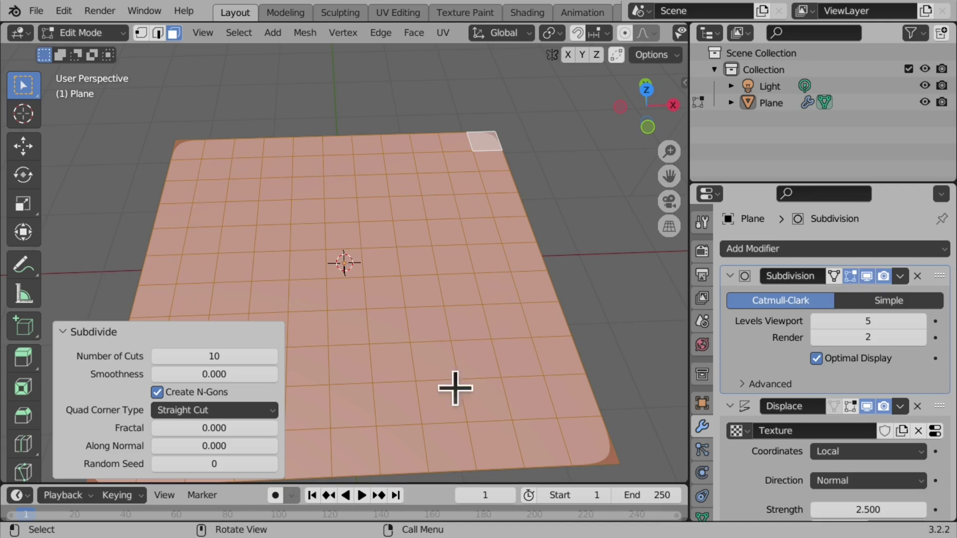
# Select all grid faces, subdivide them again with 2 cuts, and deselect
pyautogui.click(107, 254)
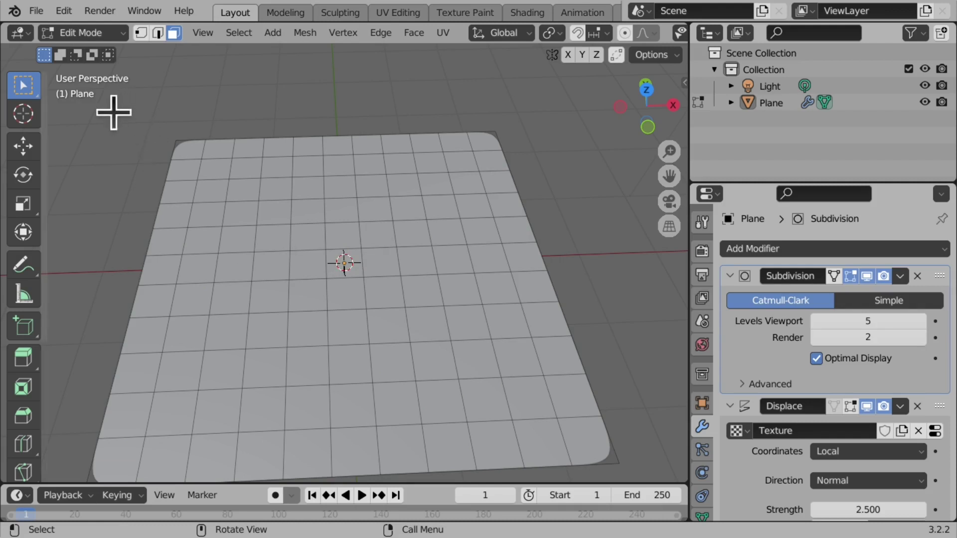
pyautogui.moveTo(106, 116); pyautogui.dragTo(638, 493)
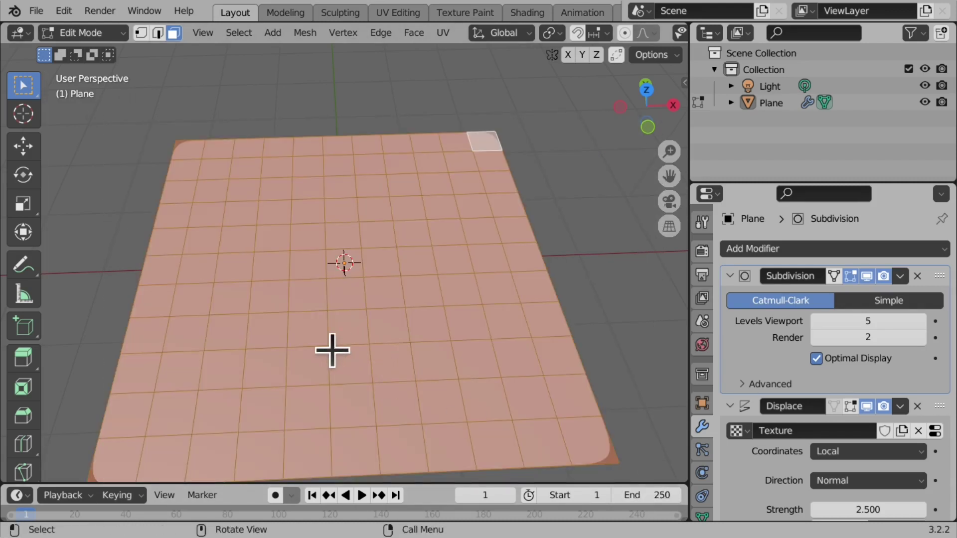
pyautogui.rightClick(311, 347)
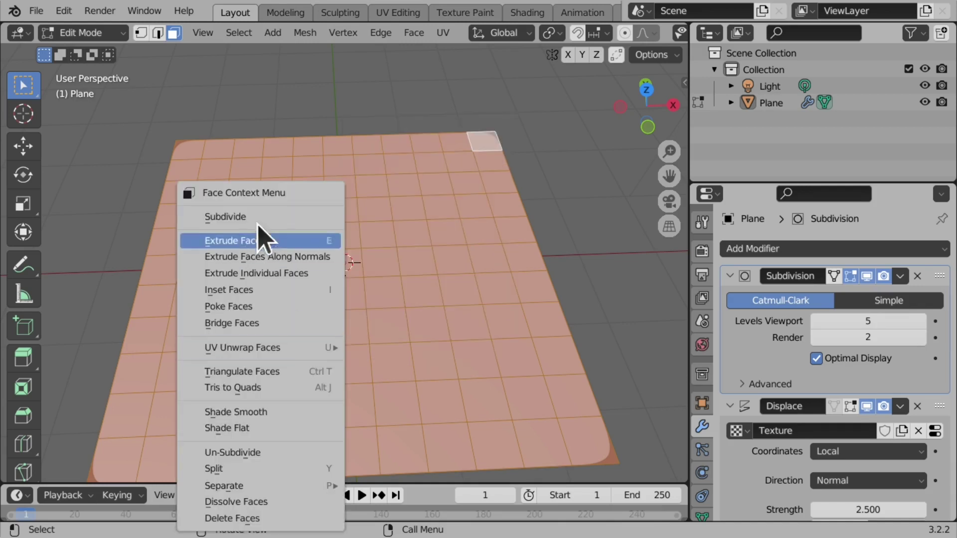
pyautogui.click(268, 212)
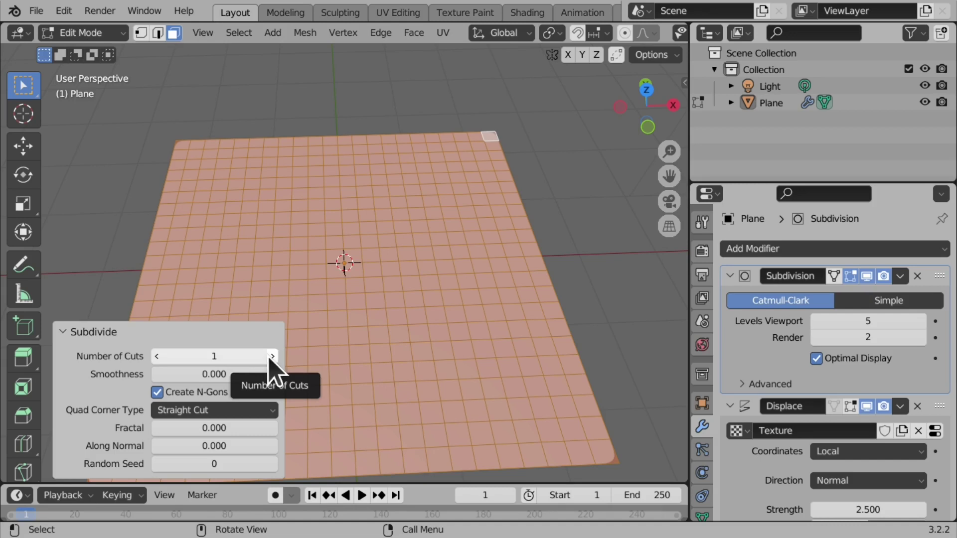
pyautogui.click(272, 356)
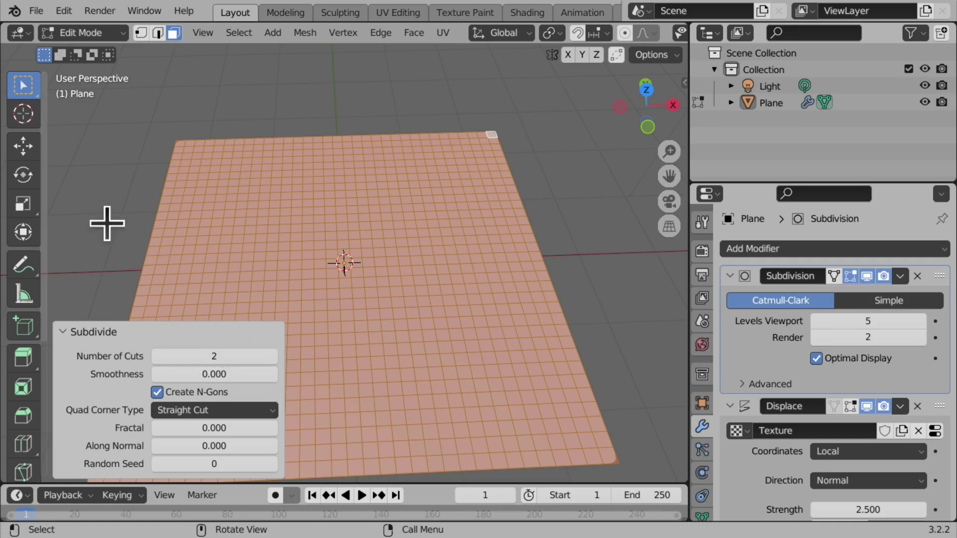
pyautogui.hotkey('alt', 'a')
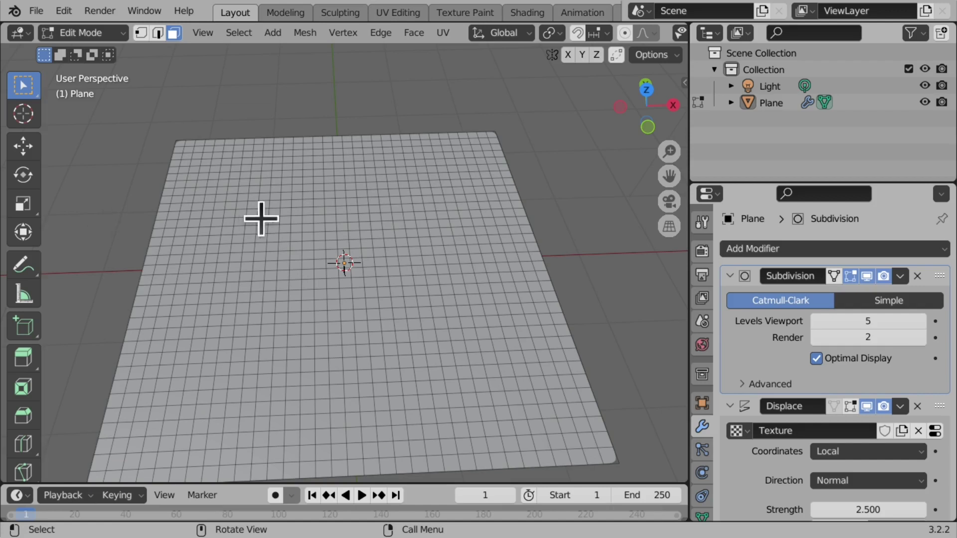
# Try several box-selections of face blocks, then clear the selection
pyautogui.moveTo(269, 218); pyautogui.dragTo(474, 314)
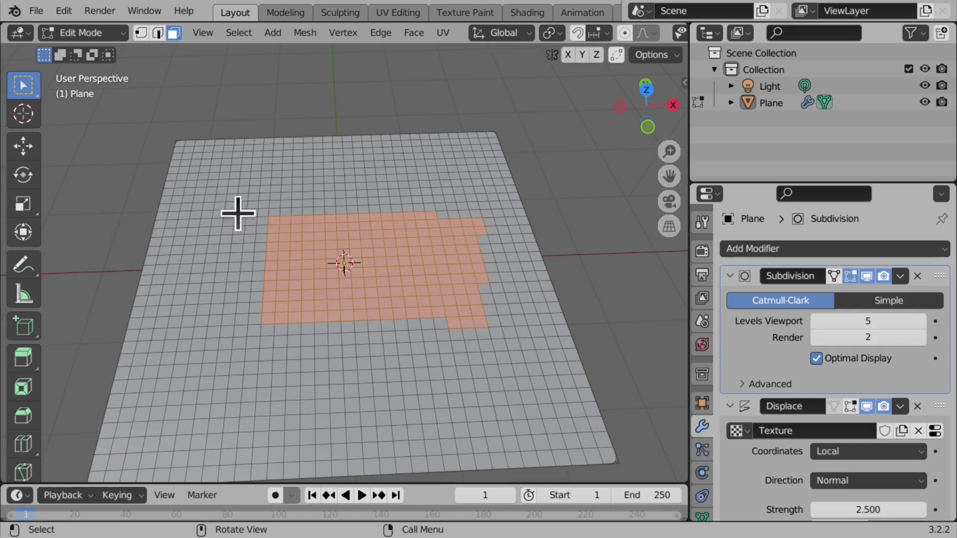
pyautogui.moveTo(208, 194); pyautogui.dragTo(265, 411)
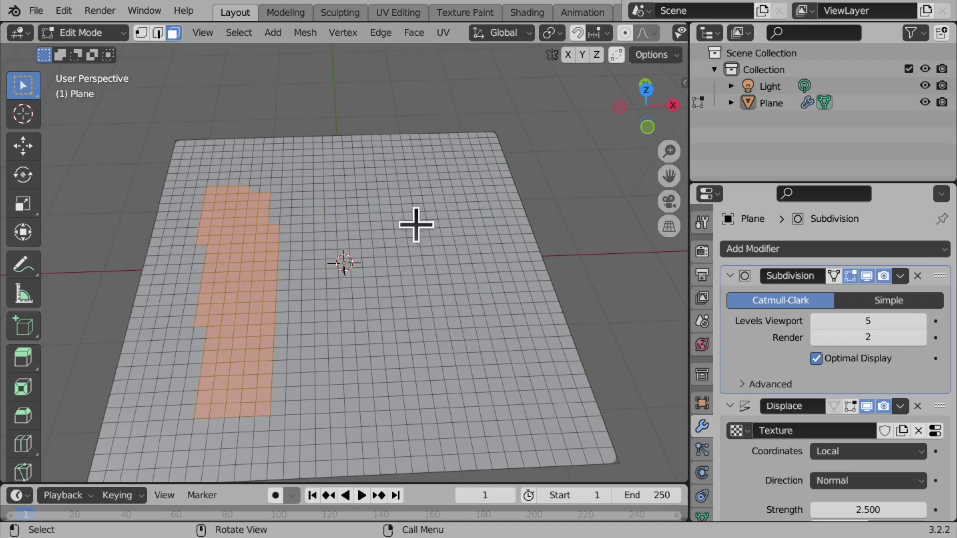
pyautogui.moveTo(401, 182); pyautogui.dragTo(523, 391)
pyautogui.moveTo(202, 352); pyautogui.dragTo(347, 424)
pyautogui.moveTo(199, 208); pyautogui.dragTo(314, 241)
pyautogui.click(133, 141)
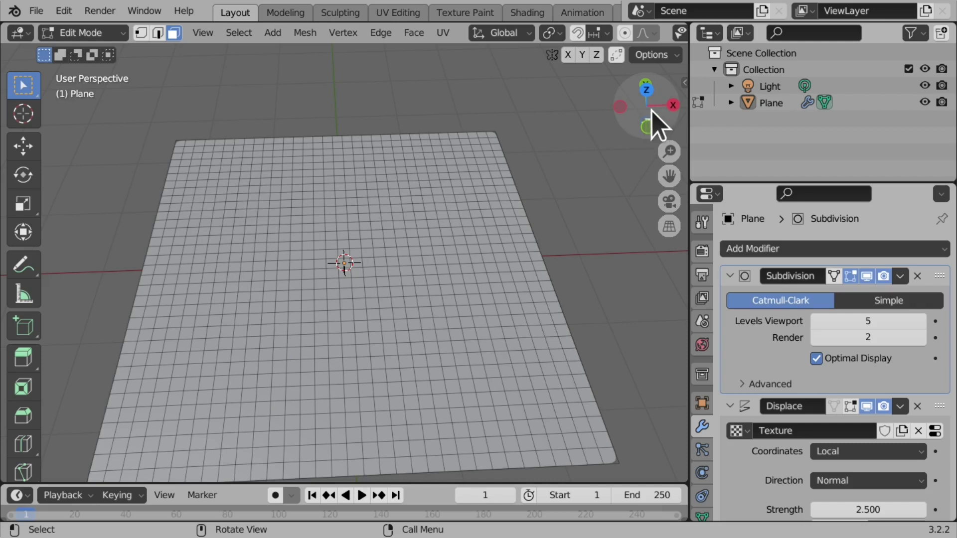
# Select every face in top view and switch to the UV Editing workspace
pyautogui.click(646, 92)
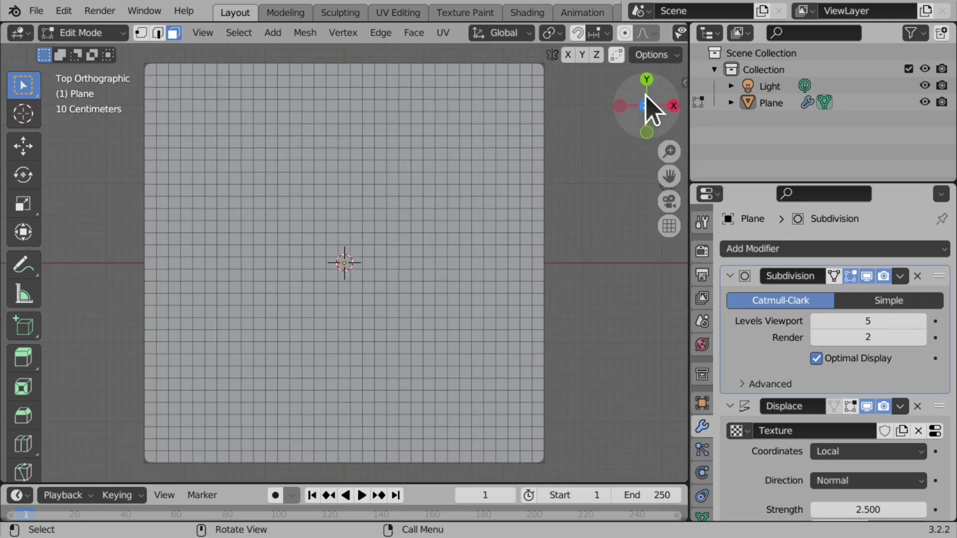
pyautogui.moveTo(136, 56); pyautogui.dragTo(554, 474)
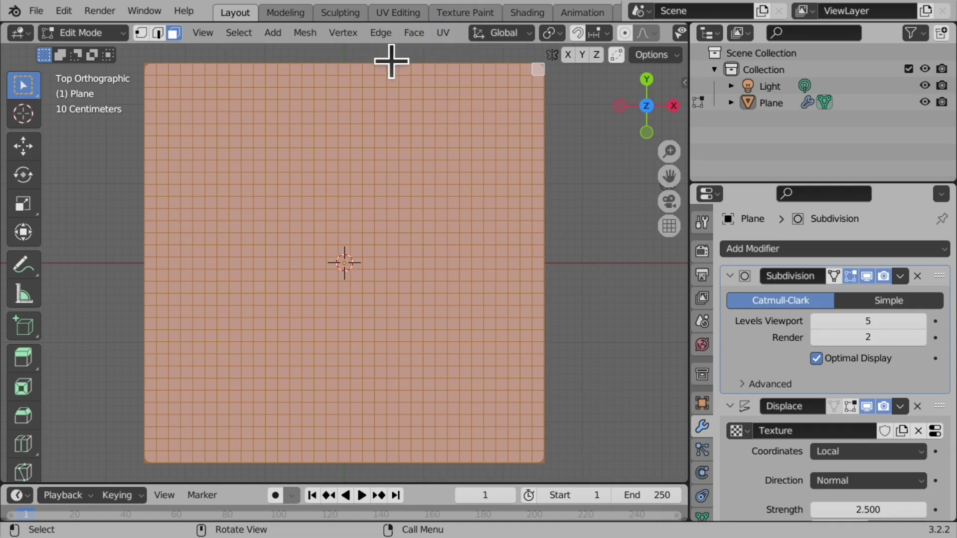
pyautogui.click(392, 14)
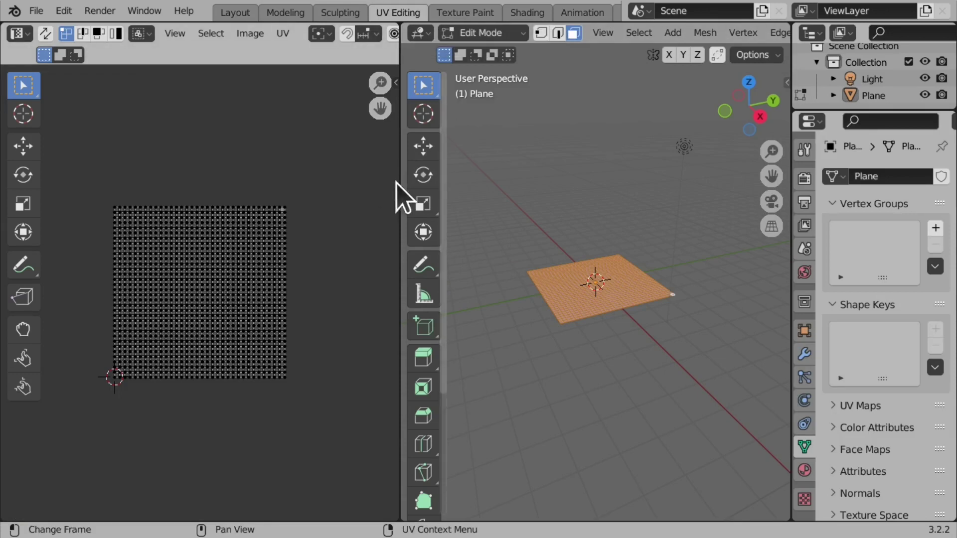
# Unwrap the plane with Smart UV Project at default settings and select all its UVs
pyautogui.moveTo(400, 186); pyautogui.dragTo(306, 192)
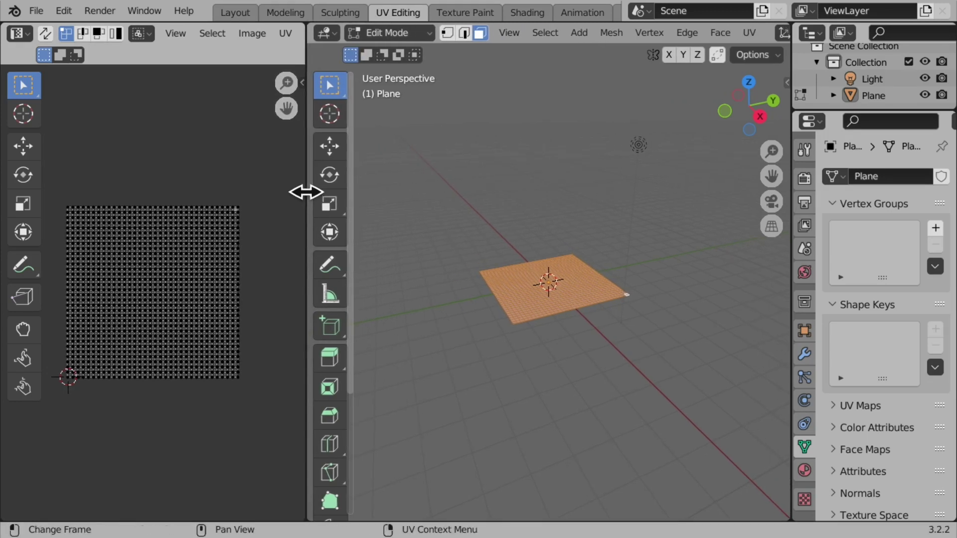
pyautogui.click(748, 33)
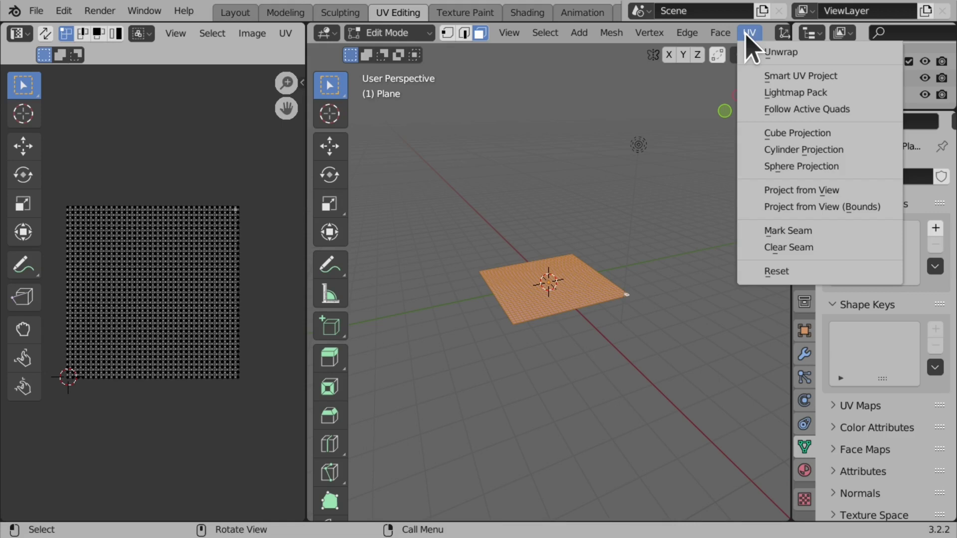
pyautogui.click(781, 80)
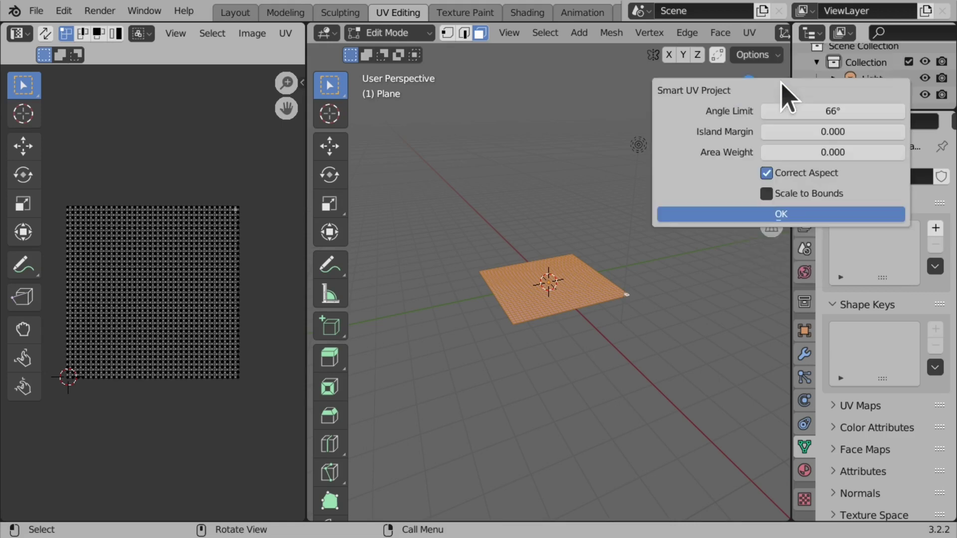
pyautogui.click(804, 211)
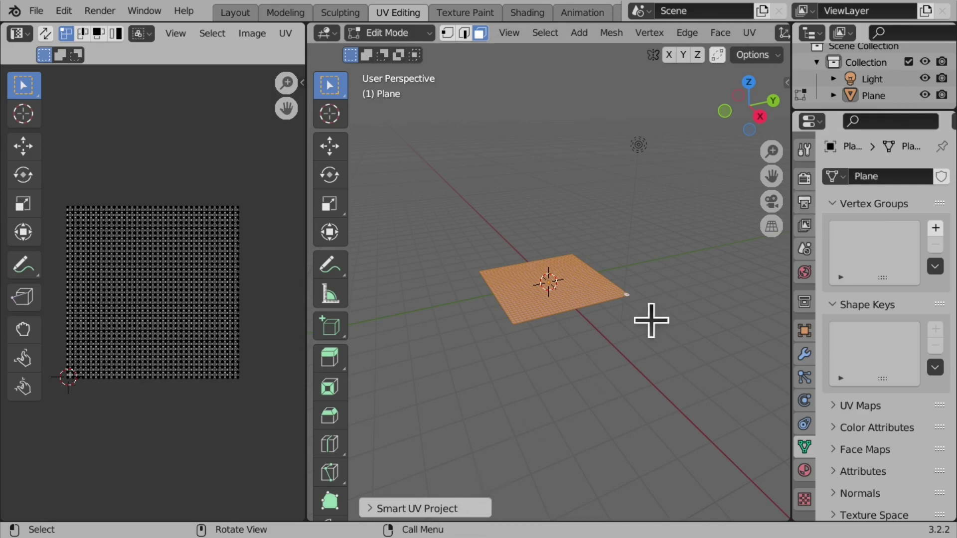
pyautogui.moveTo(54, 188); pyautogui.dragTo(248, 410)
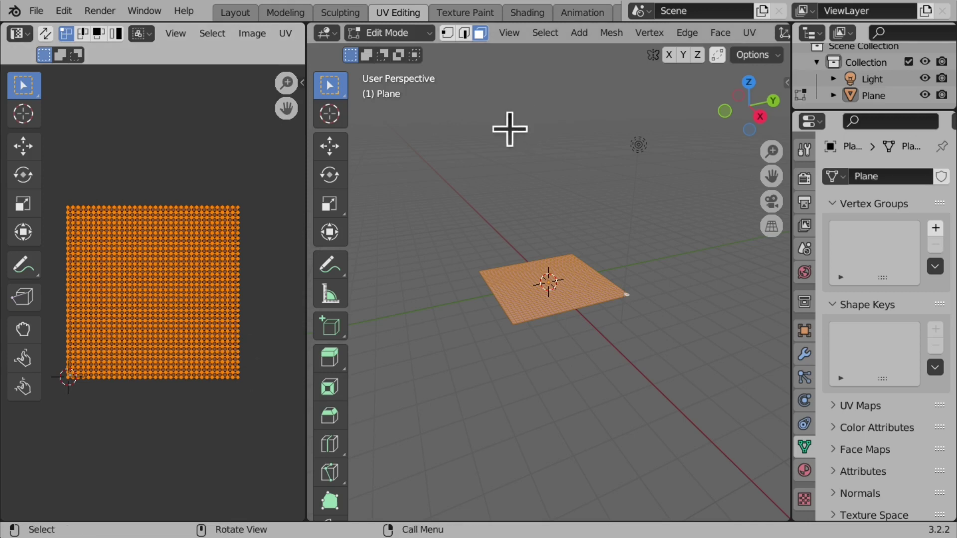
# Return to the Modeling workspace in Object Mode and look down at the displaced plane
pyautogui.click(278, 17)
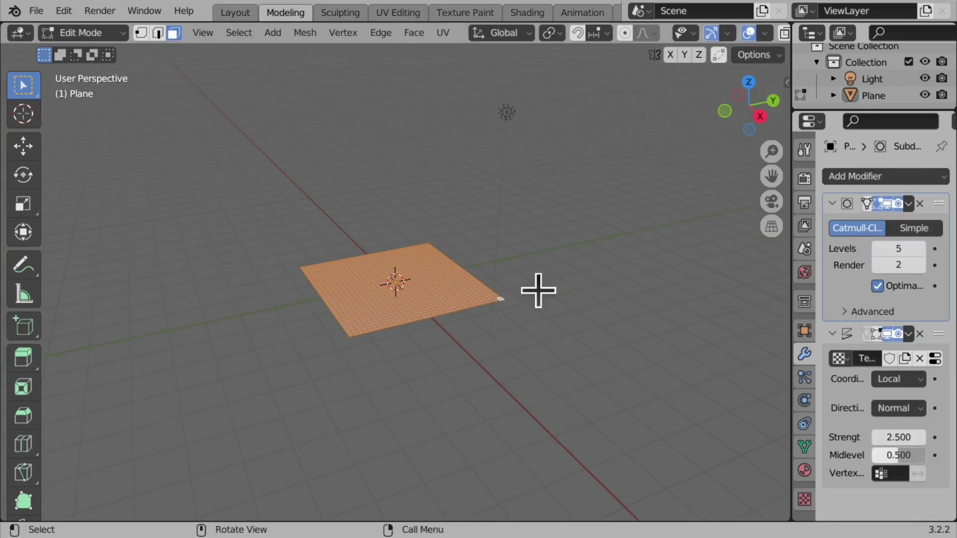
pyautogui.click(77, 33)
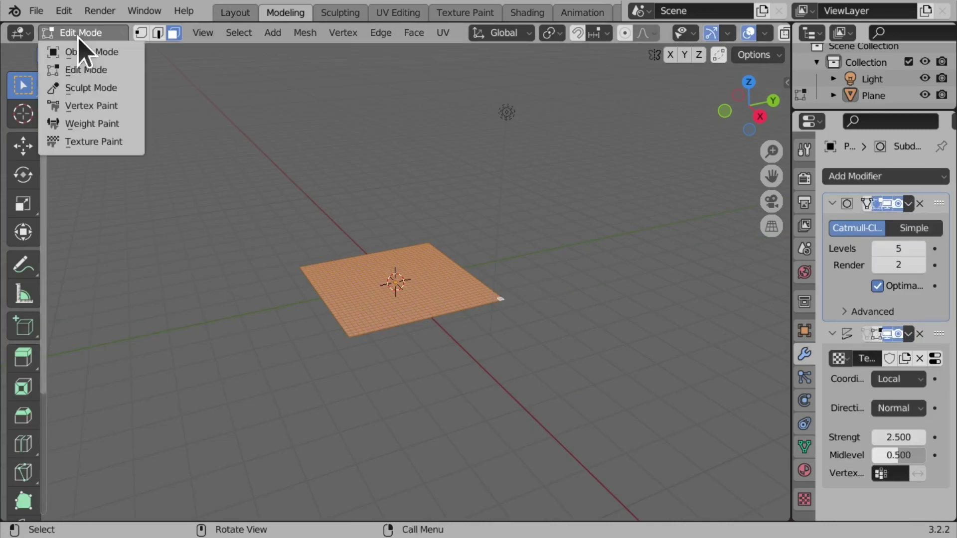
pyautogui.click(107, 54)
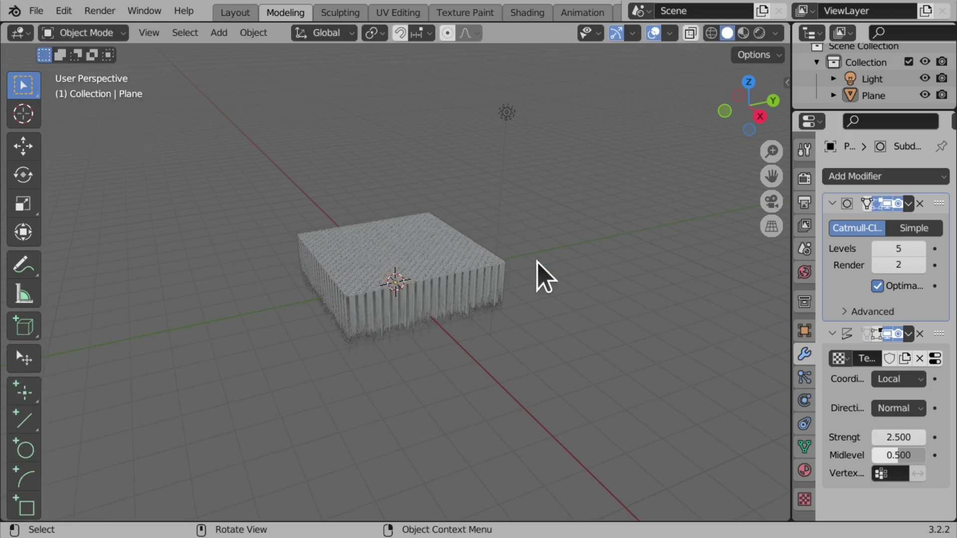
pyautogui.scroll(2, 380, 253)
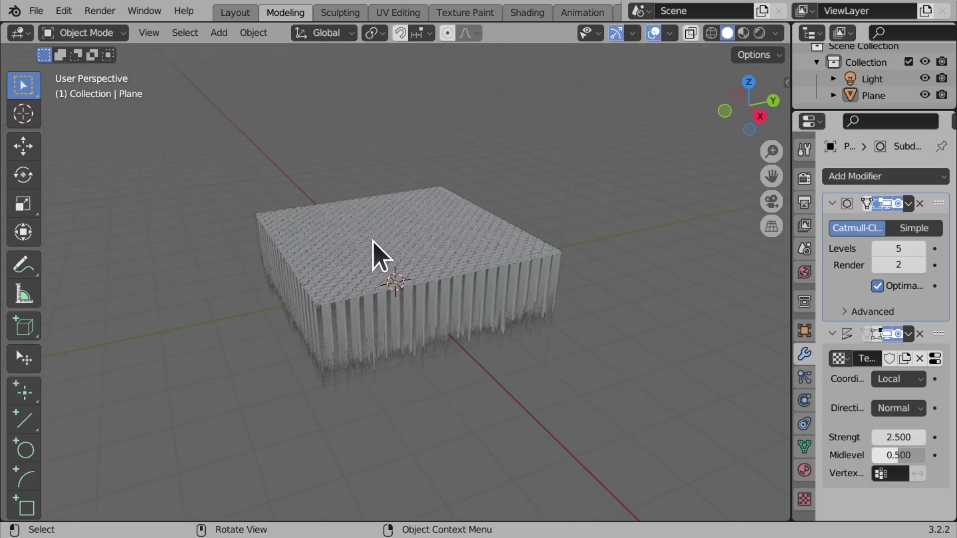
pyautogui.moveTo(746, 107); pyautogui.dragTo(585, 172)
pyautogui.scroll(4, 475, 220)
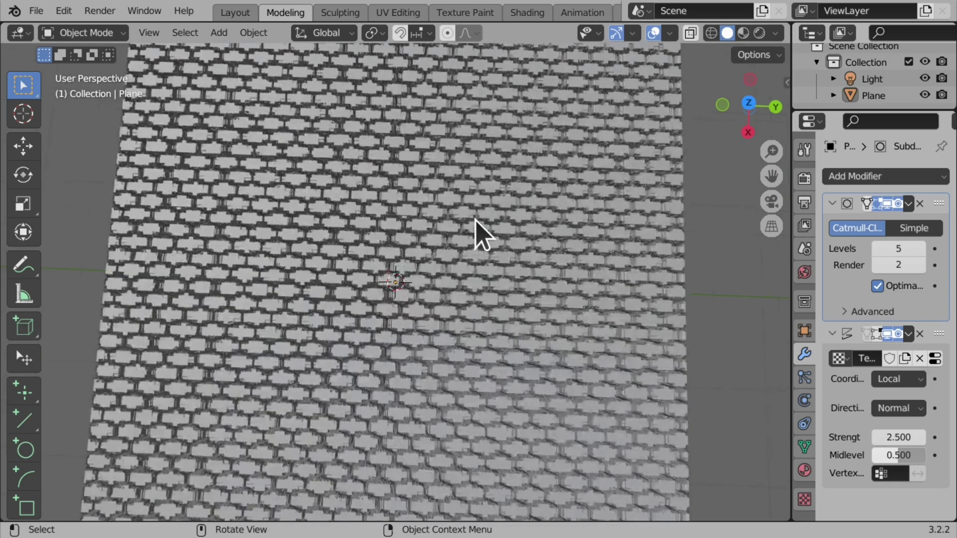
pyautogui.scroll(-3, 475, 219)
pyautogui.scroll(-2, 477, 228)
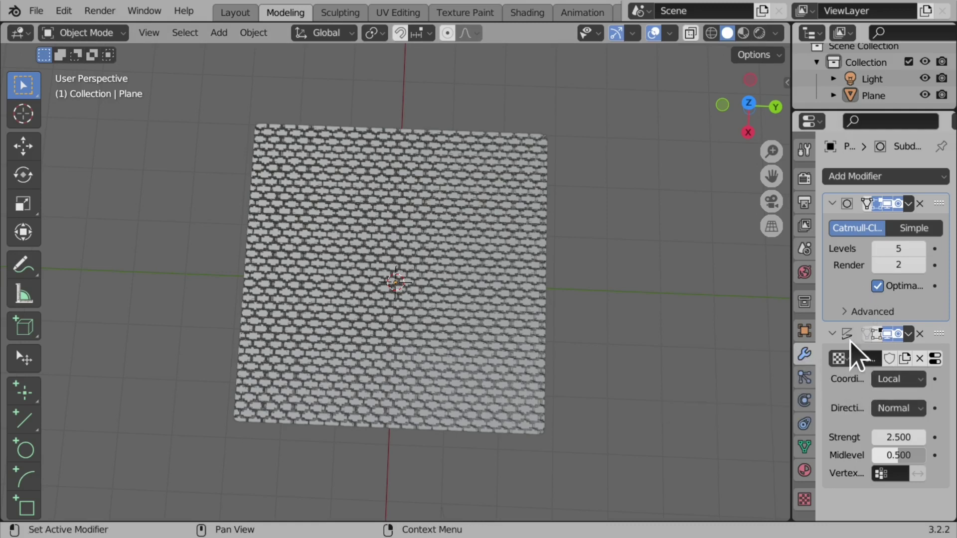
# Set the Displace modifier's texture coordinates to UV and inspect the plane
pyautogui.click(904, 383)
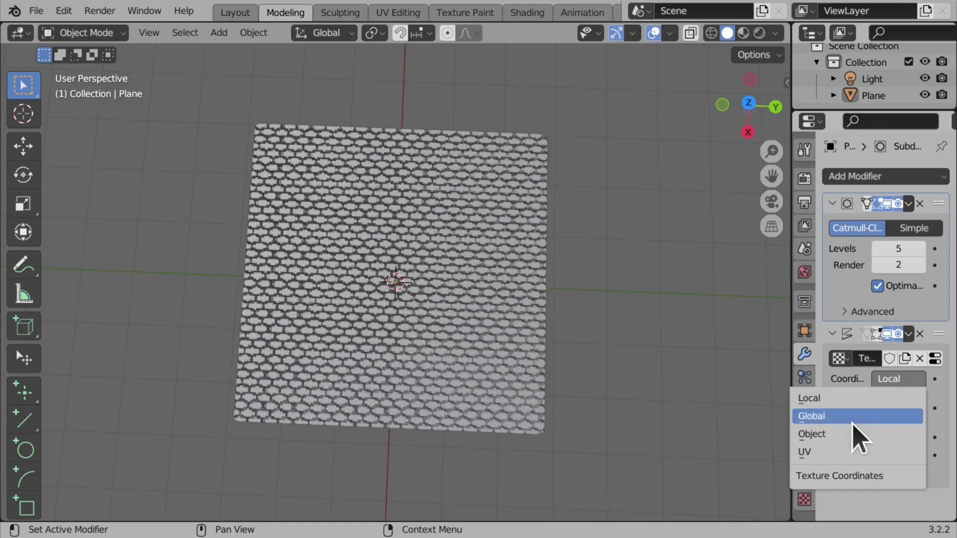
pyautogui.click(842, 452)
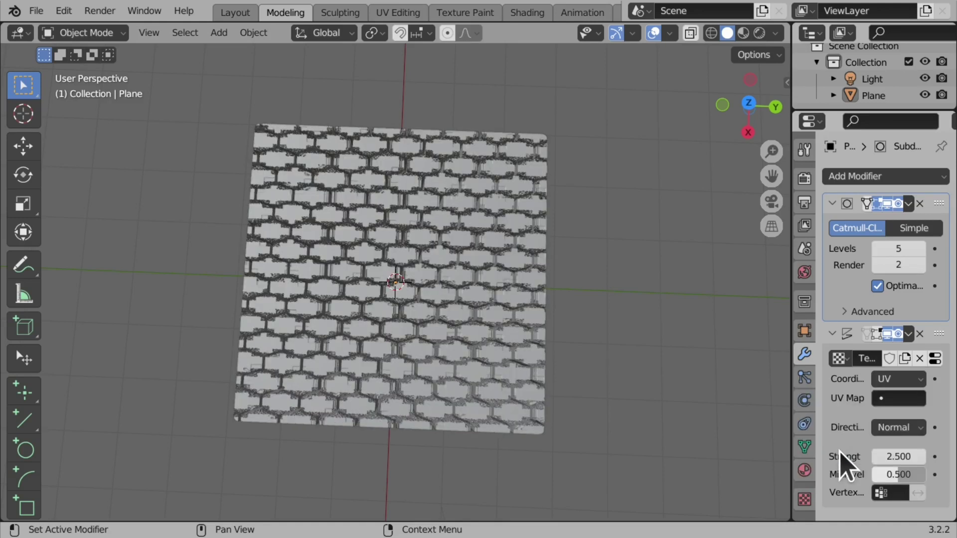
pyautogui.scroll(-2, 444, 344)
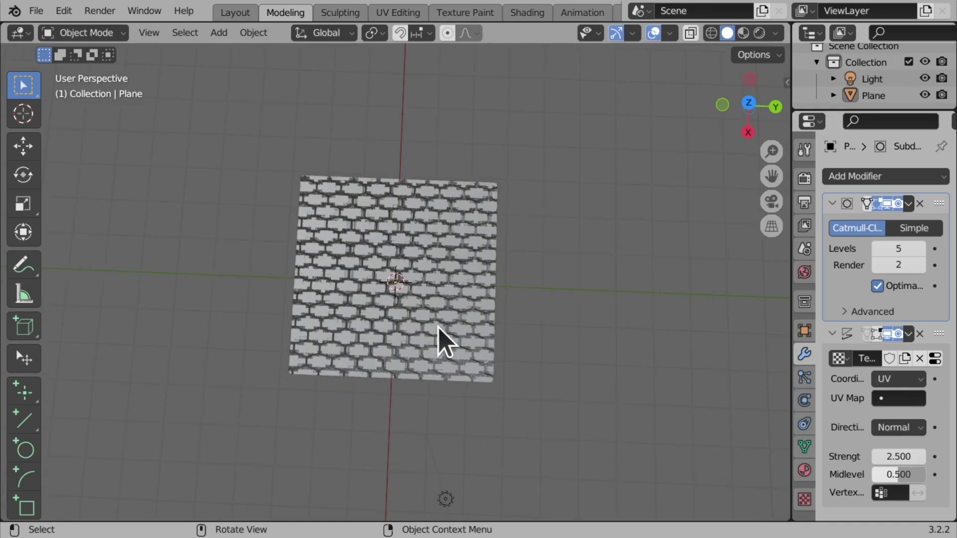
pyautogui.scroll(3, 445, 343)
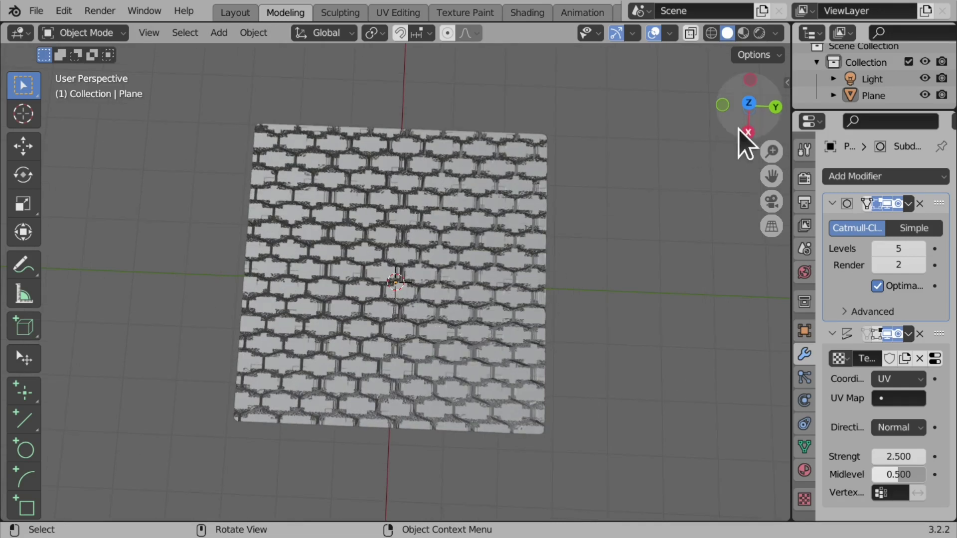
pyautogui.moveTo(743, 137); pyautogui.dragTo(505, 330)
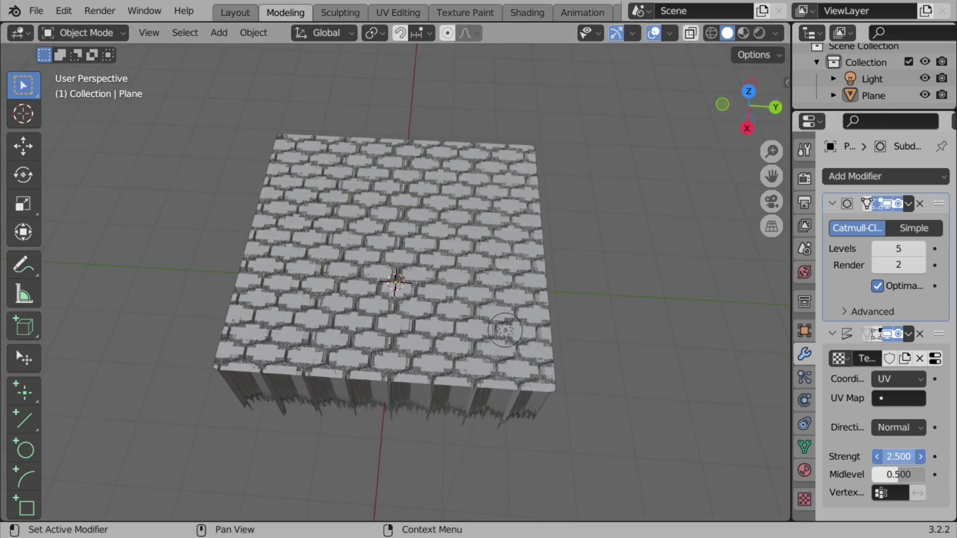
pyautogui.keyDown('ctrl'); pyautogui.scroll(-1, 898, 456); pyautogui.keyUp('ctrl')
pyautogui.keyDown('ctrl'); pyautogui.scroll(-20, 898, 457); pyautogui.keyUp('ctrl')
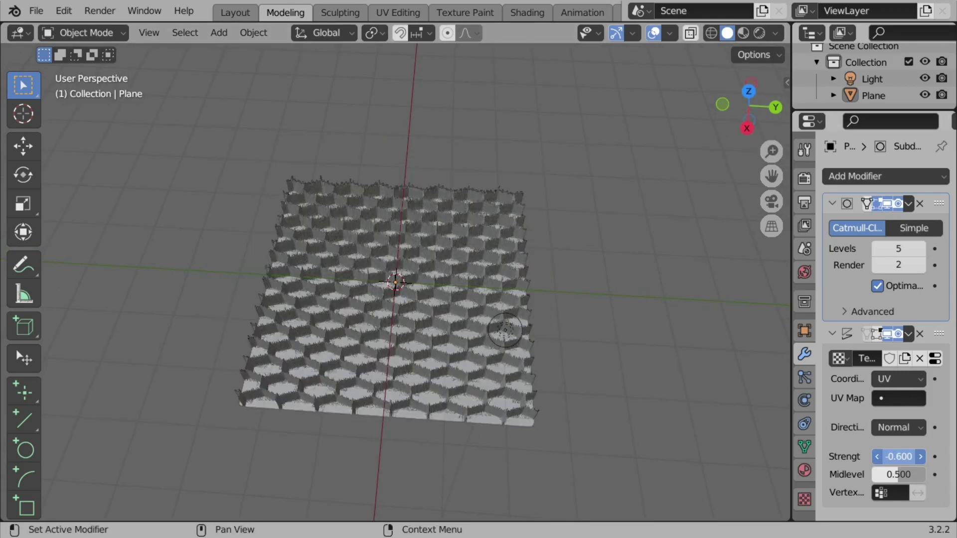
pyautogui.keyDown('ctrl'); pyautogui.scroll(9, 898, 469); pyautogui.keyUp('ctrl')
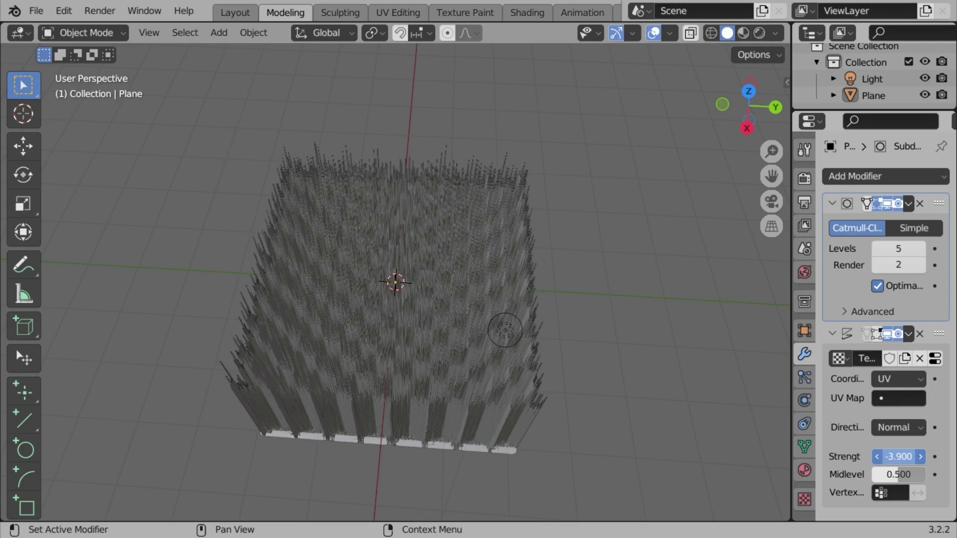
pyautogui.keyDown('ctrl'); pyautogui.scroll(20, 898, 474); pyautogui.keyUp('ctrl')
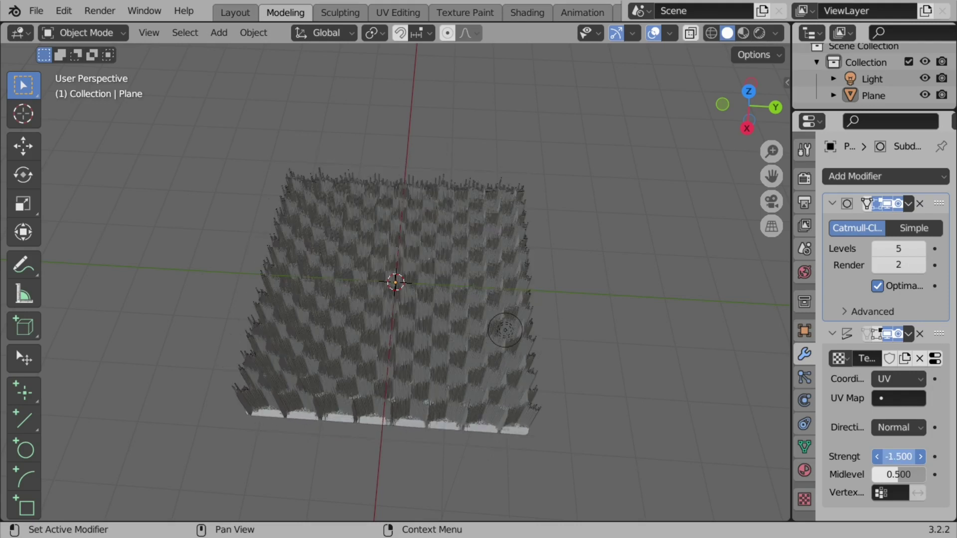
# Reset the Displace strength to 0 and raise it to 0.100
pyautogui.click(907, 458)
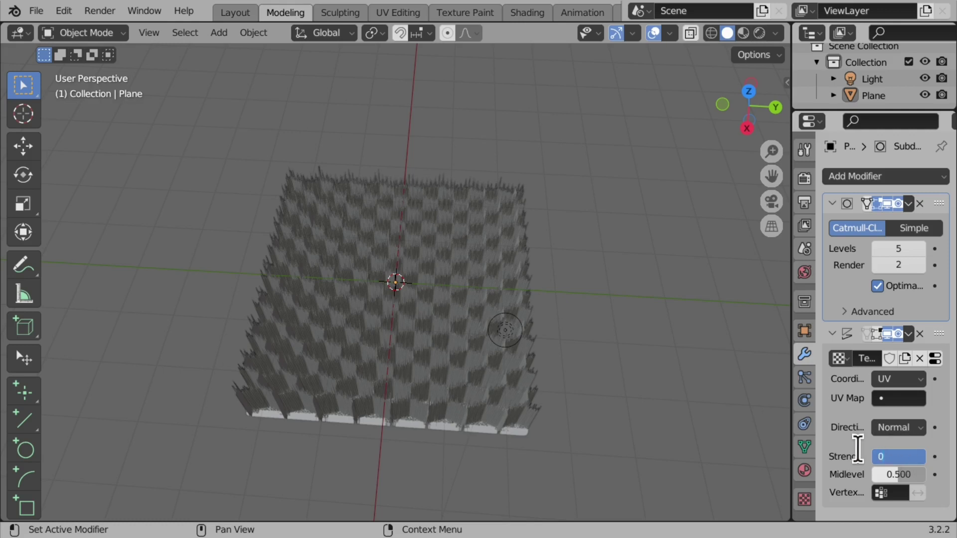
pyautogui.click(848, 428)
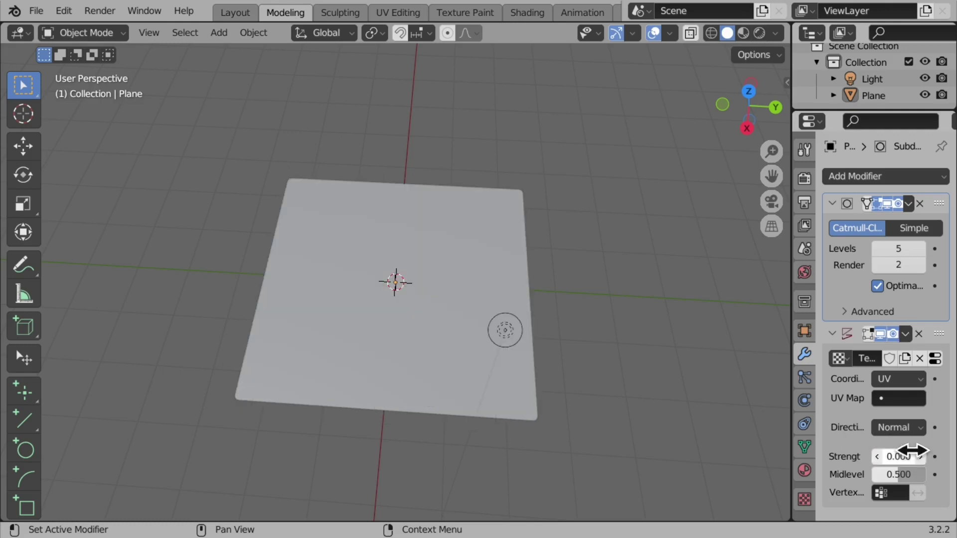
pyautogui.click(919, 456)
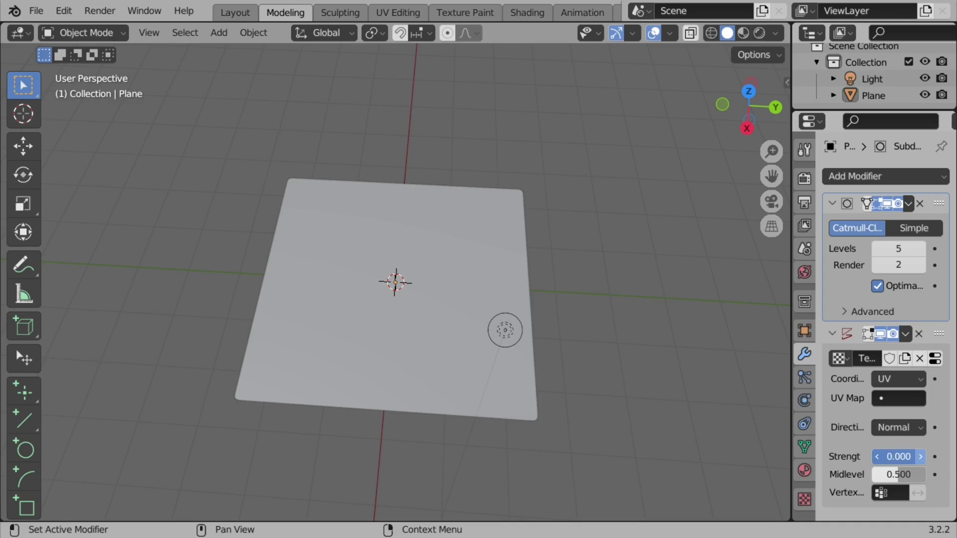
pyautogui.click(920, 457)
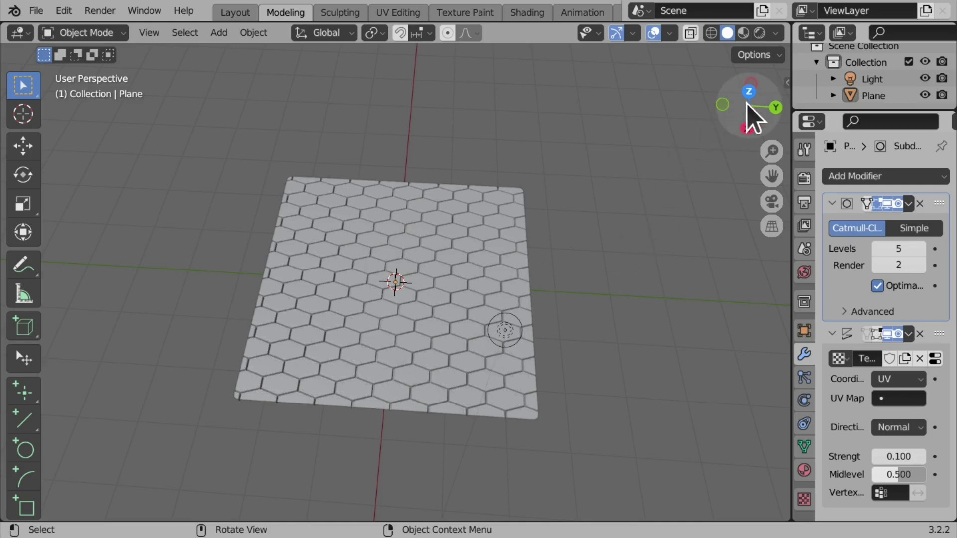
# Orbit and zoom around the shallow honeycomb relief, then select the plane
pyautogui.moveTo(747, 111); pyautogui.dragTo(747, 136)
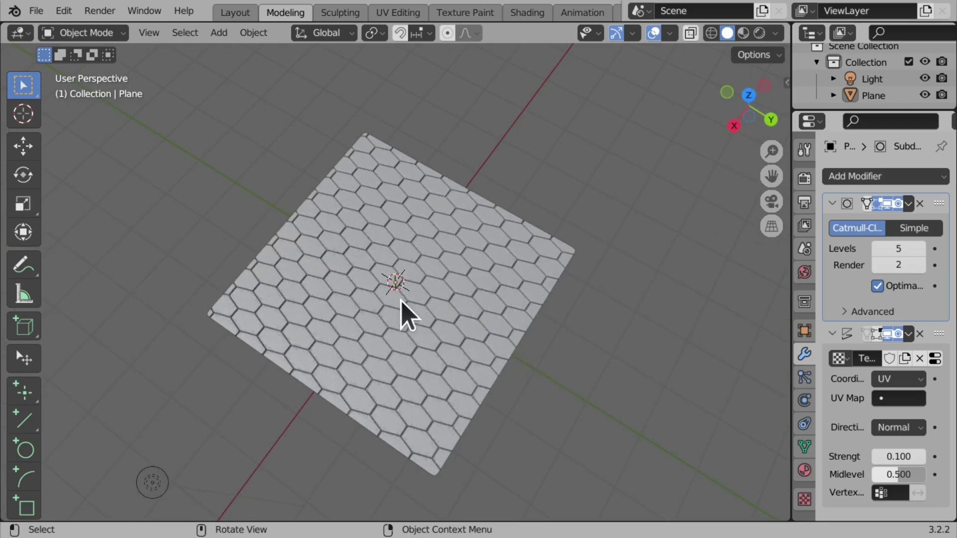
pyautogui.scroll(5, 402, 303)
pyautogui.scroll(-5, 401, 302)
pyautogui.scroll(7, 402, 302)
pyautogui.scroll(4, 402, 302)
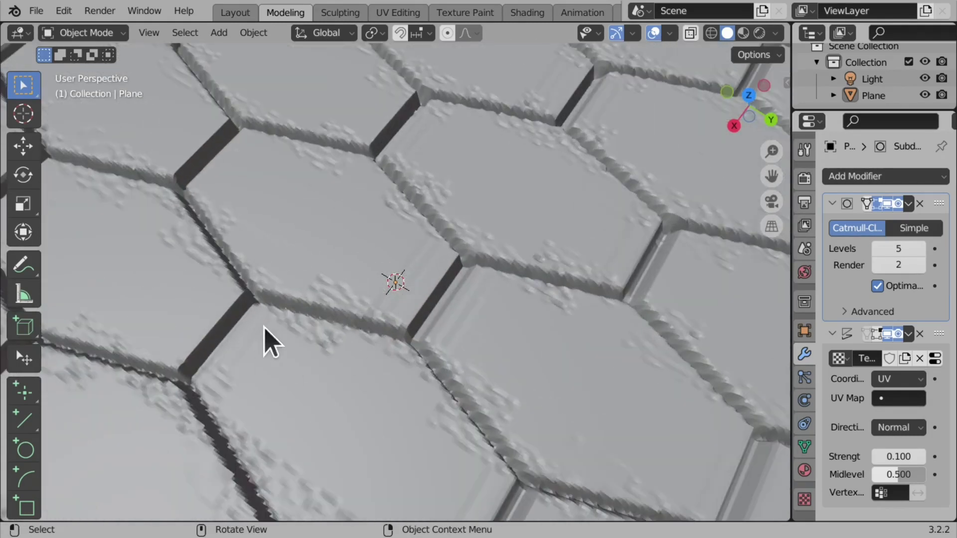
pyautogui.scroll(-5, 279, 463)
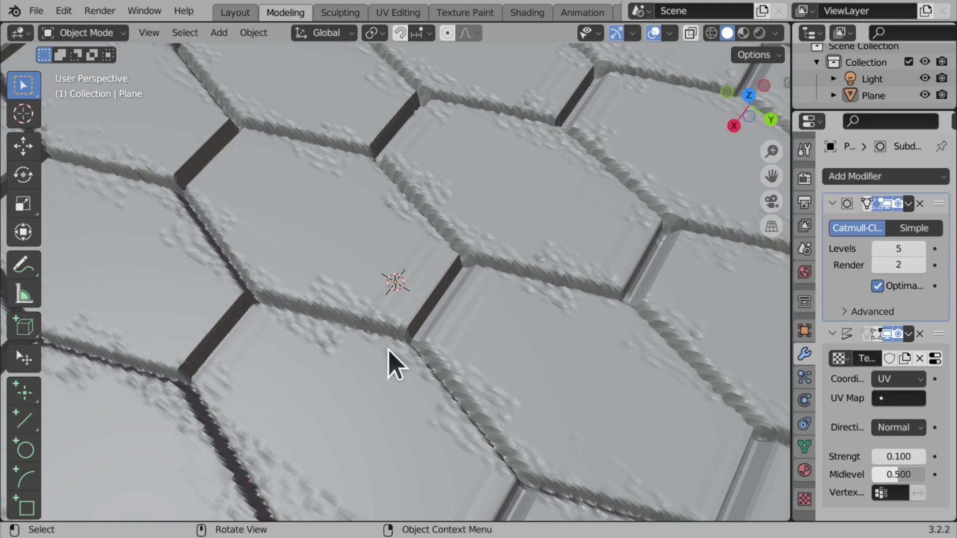
pyautogui.scroll(-4, 393, 361)
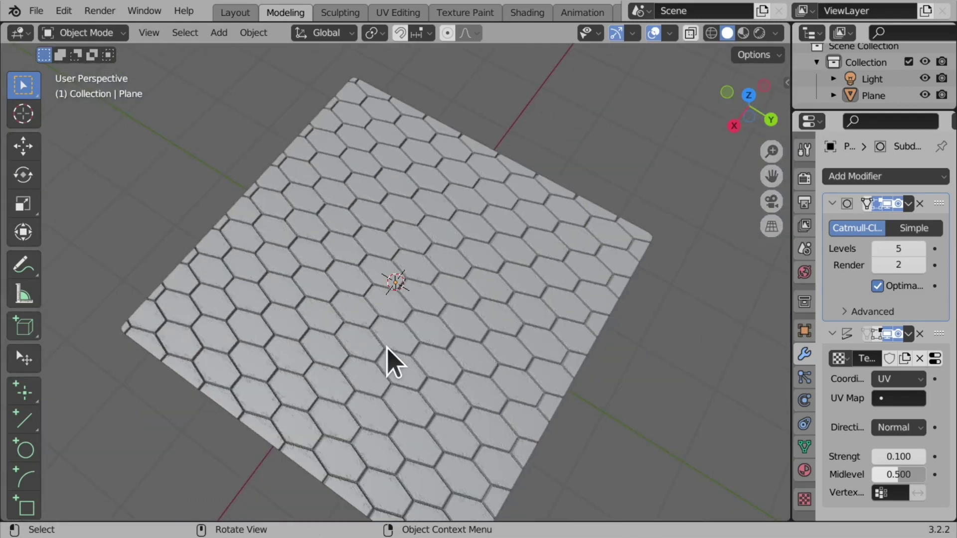
pyautogui.moveTo(740, 131); pyautogui.dragTo(710, 100)
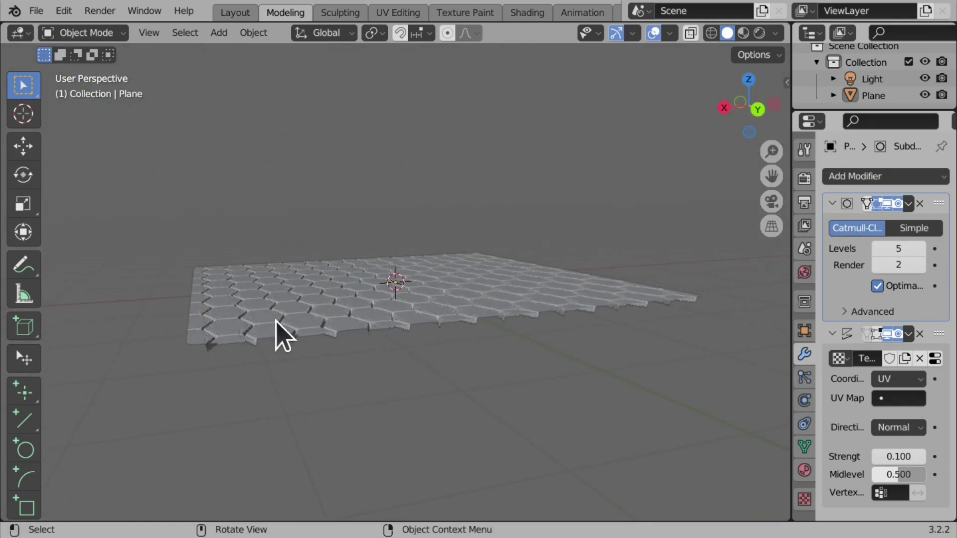
pyautogui.scroll(2, 282, 337)
pyautogui.scroll(2, 282, 337)
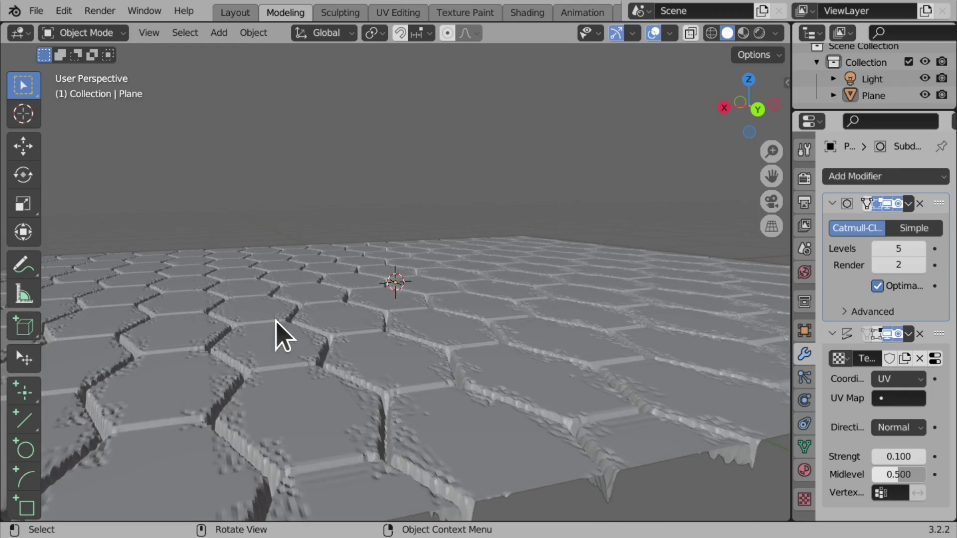
pyautogui.scroll(-3, 281, 337)
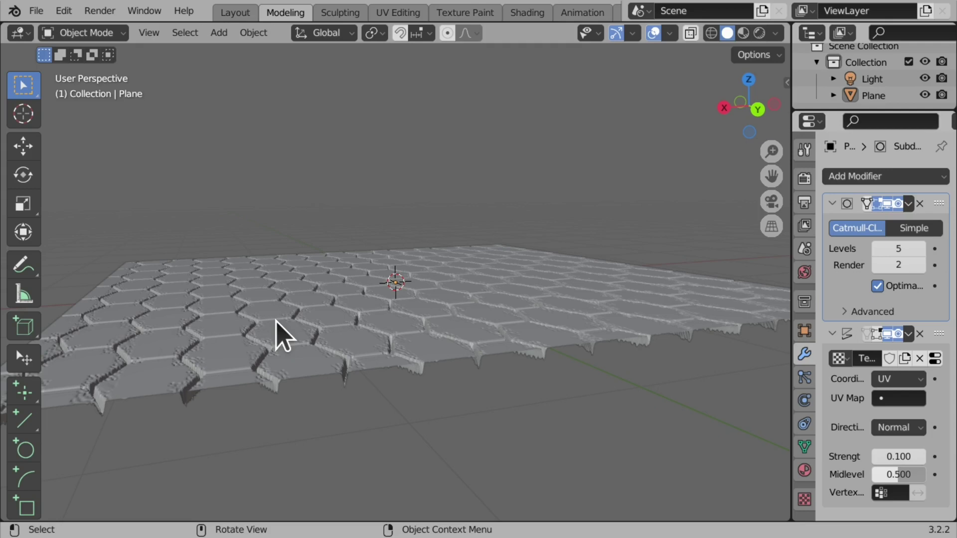
pyautogui.click(431, 289)
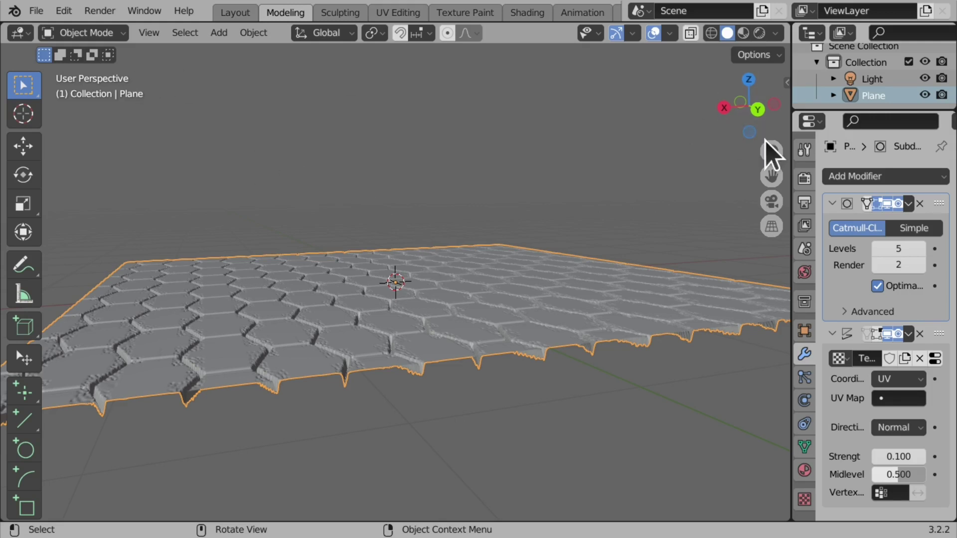
# Switch to top view and enter Edit Mode with all faces deselected
pyautogui.click(747, 79)
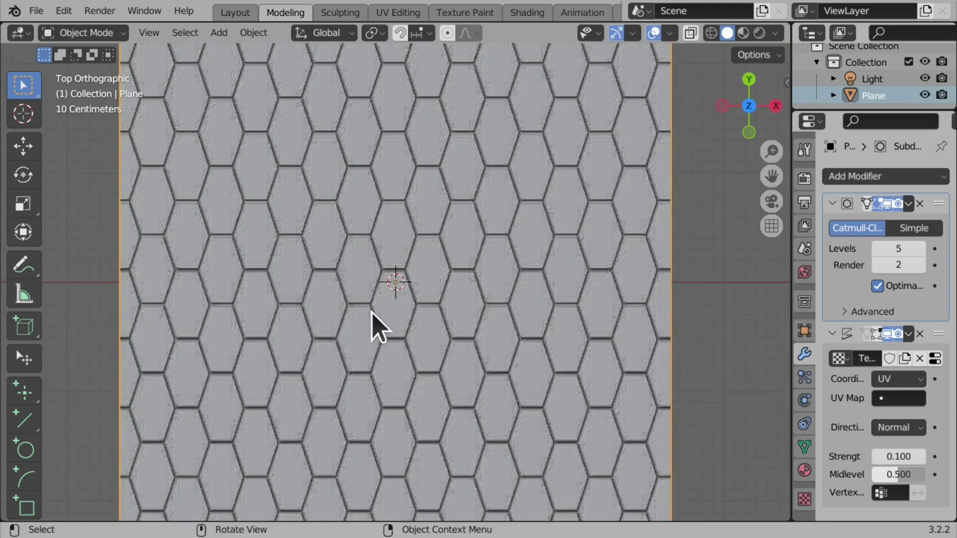
pyautogui.scroll(-3, 372, 312)
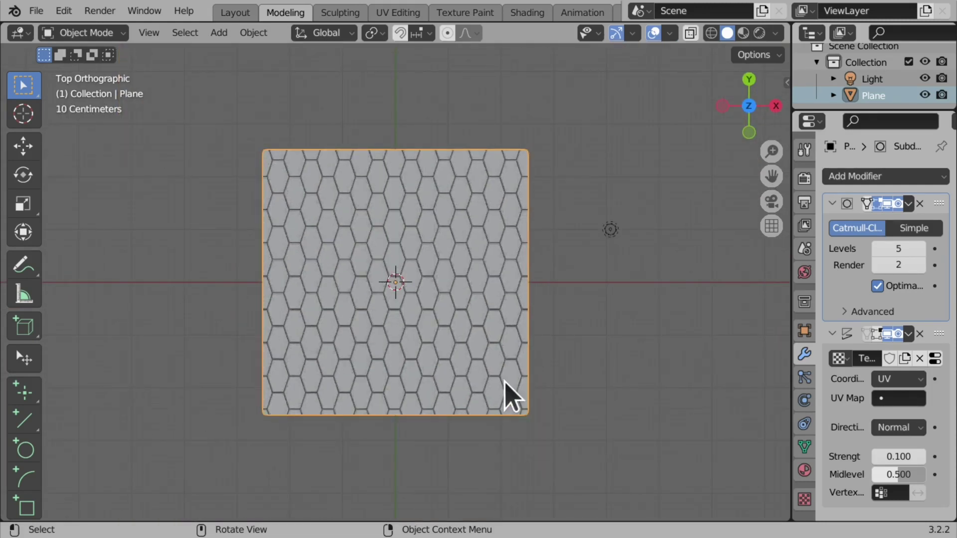
pyautogui.click(99, 33)
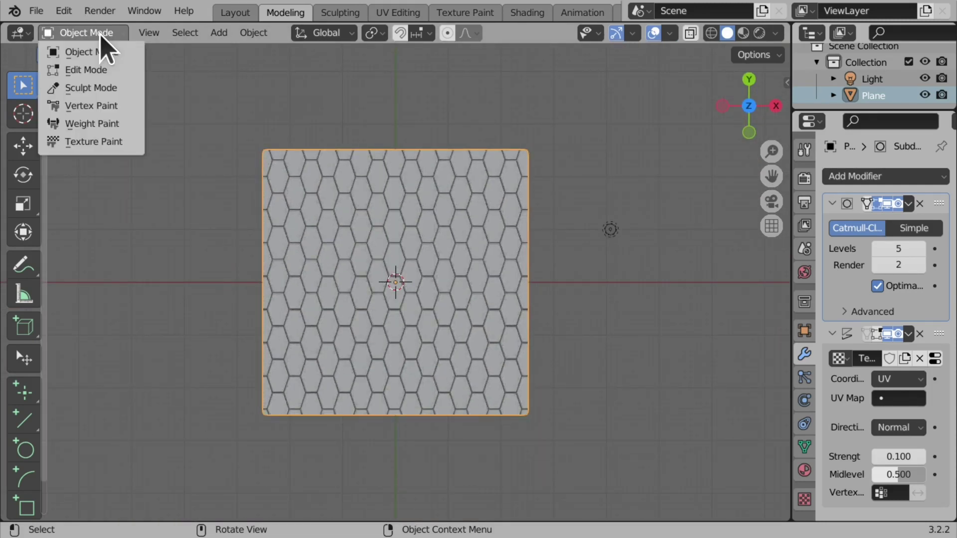
pyautogui.click(110, 74)
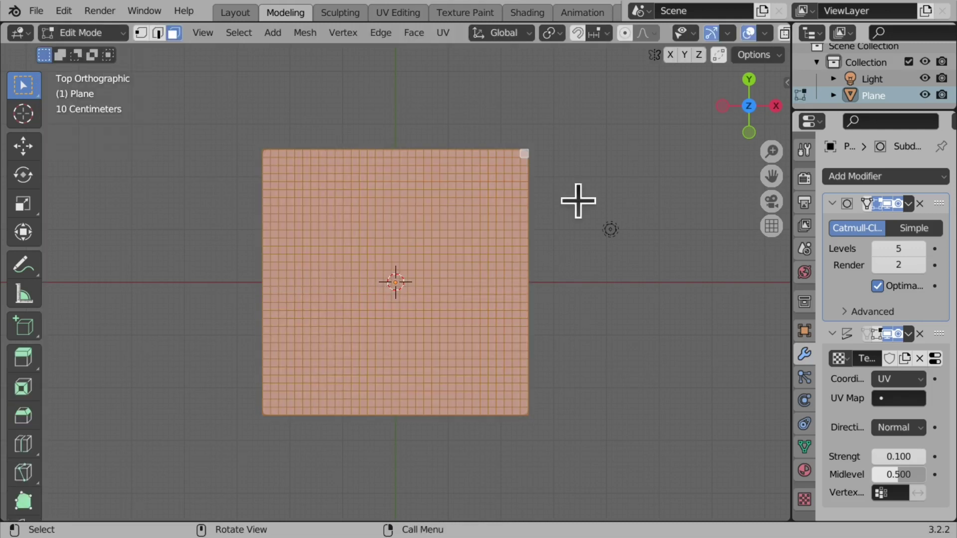
pyautogui.hotkey('alt', 'a')
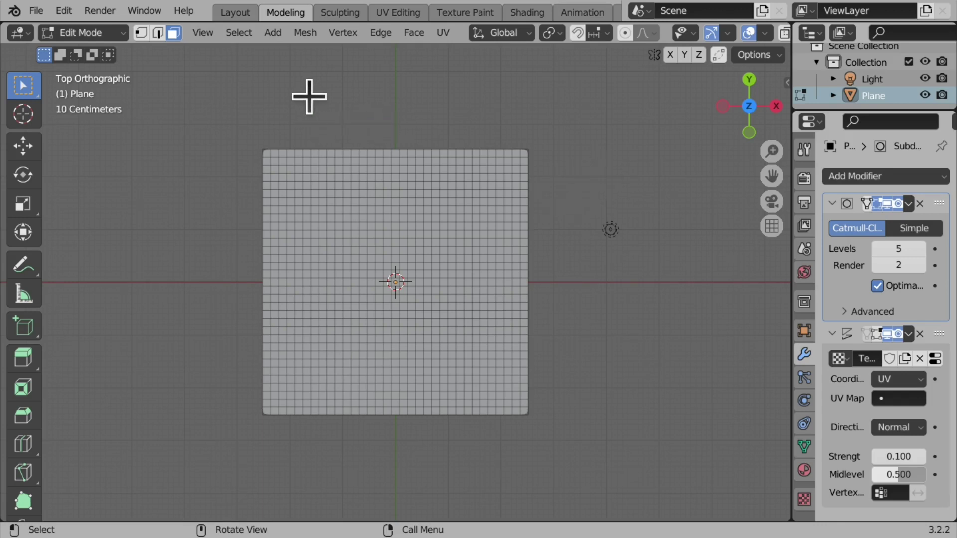
# Box-select a lower-right block of faces and add a left-centre block
pyautogui.moveTo(309, 96); pyautogui.dragTo(381, 240)
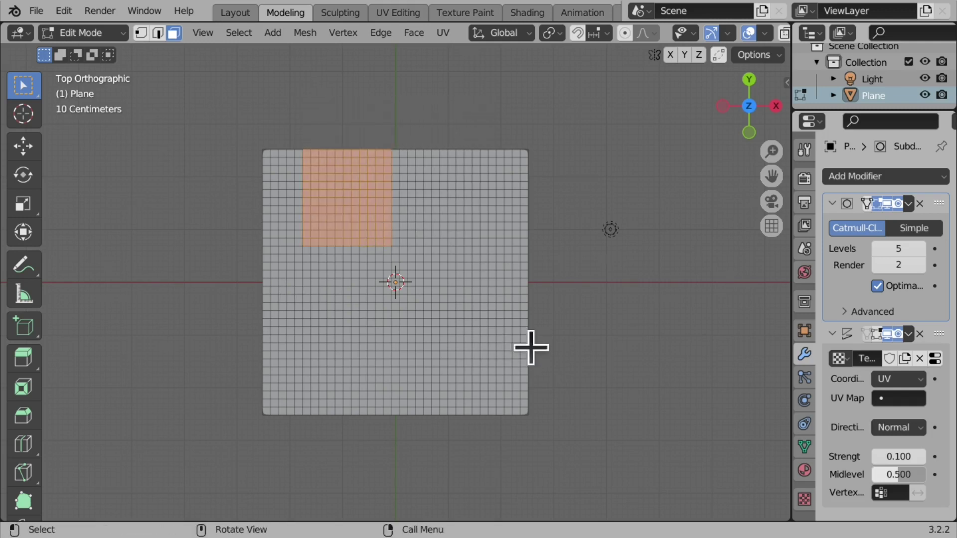
pyautogui.moveTo(564, 388); pyautogui.dragTo(464, 294)
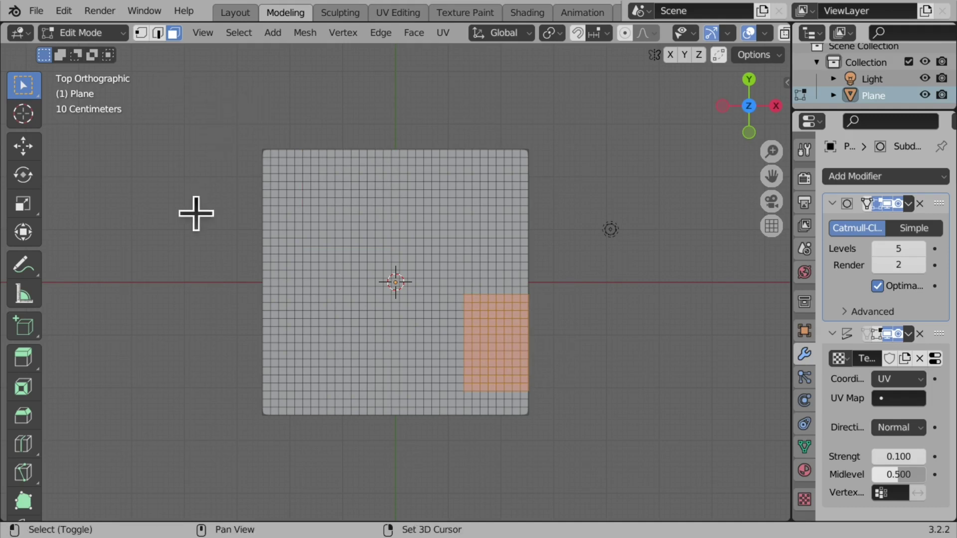
pyautogui.keyDown('shift'); pyautogui.moveTo(197, 217); pyautogui.dragTo(368, 277); pyautogui.keyUp('shift')
# Circle-select an arc of faces near the top and a diagonal band lower-left
pyautogui.click(241, 38)
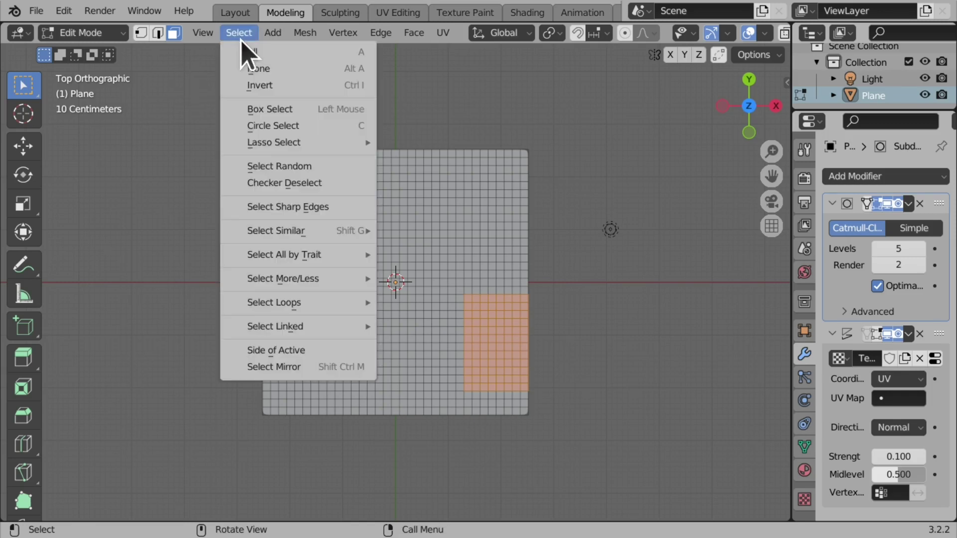
pyautogui.moveTo(347, 143)
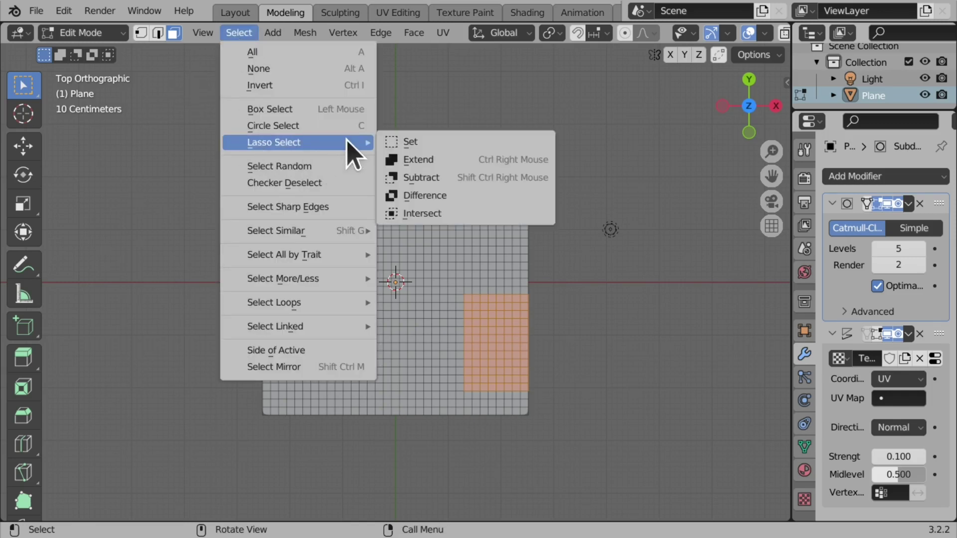
pyautogui.click(318, 126)
pyautogui.moveTo(412, 214)
pyautogui.mouseDown()
pyautogui.moveTo(425, 197)
pyautogui.moveTo(467, 230)
pyautogui.mouseUp()
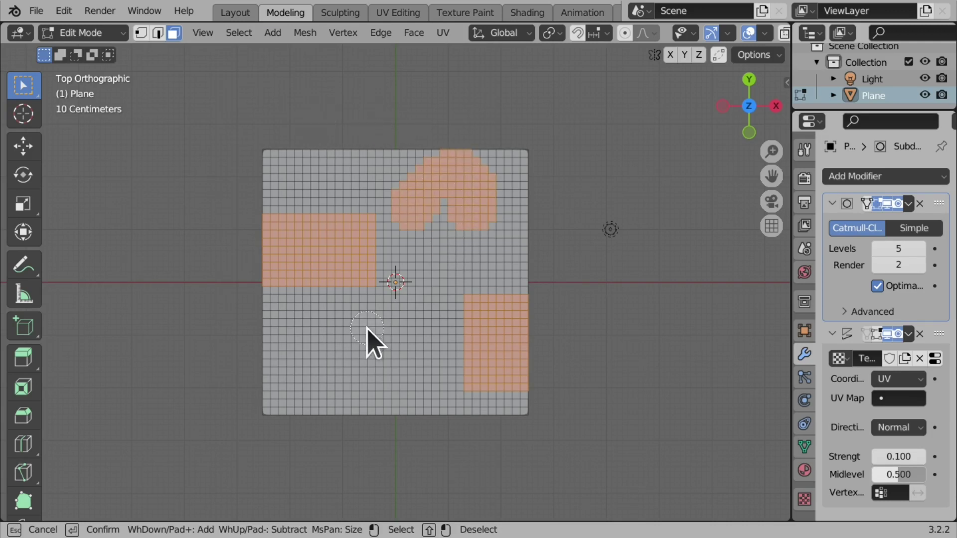
pyautogui.moveTo(375, 329); pyautogui.dragTo(331, 374)
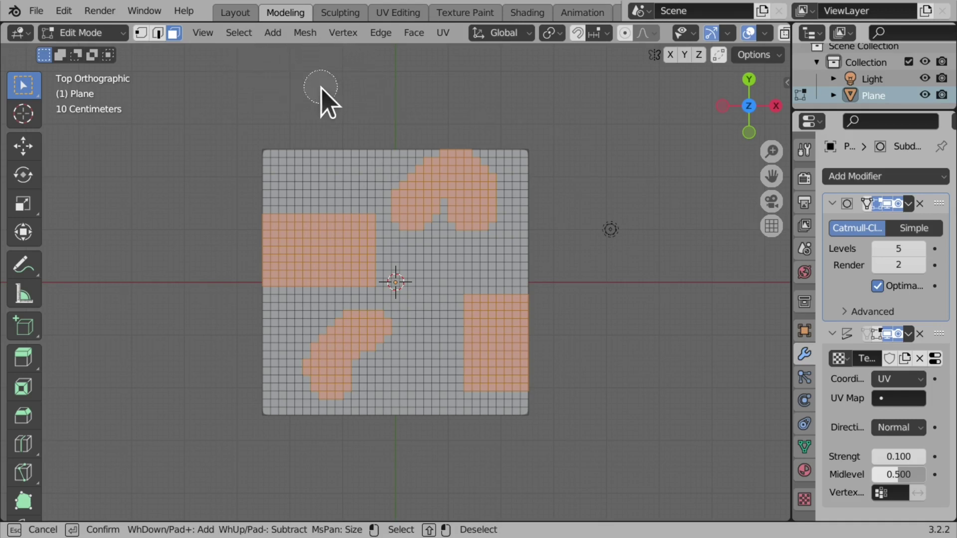
pyautogui.press('Escape')
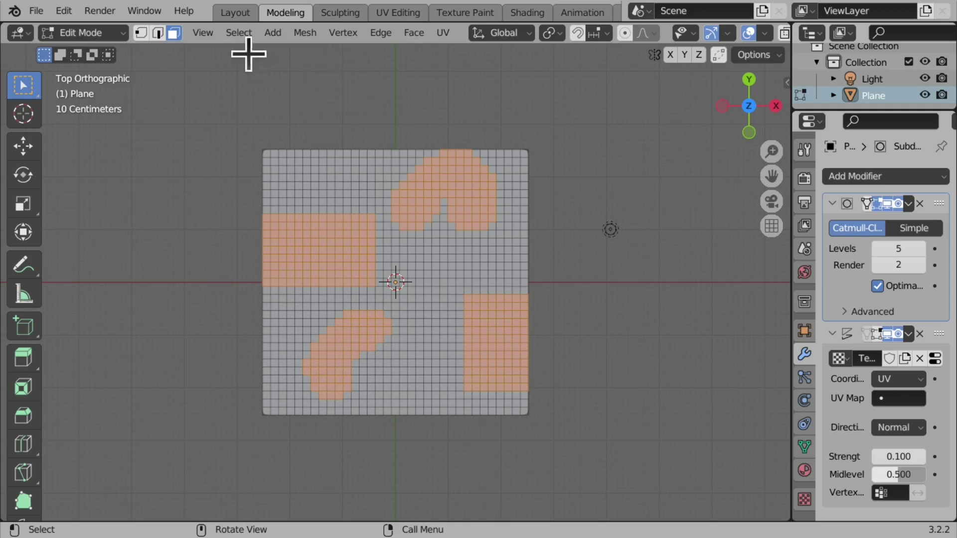
# Assign the selected patches to a new vertex group and widen the properties panel
pyautogui.click(348, 39)
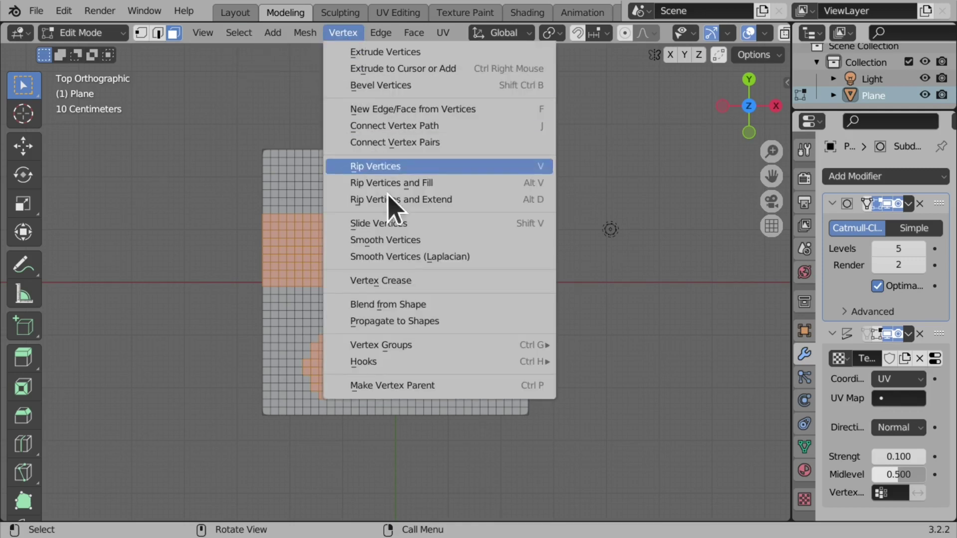
pyautogui.moveTo(421, 342)
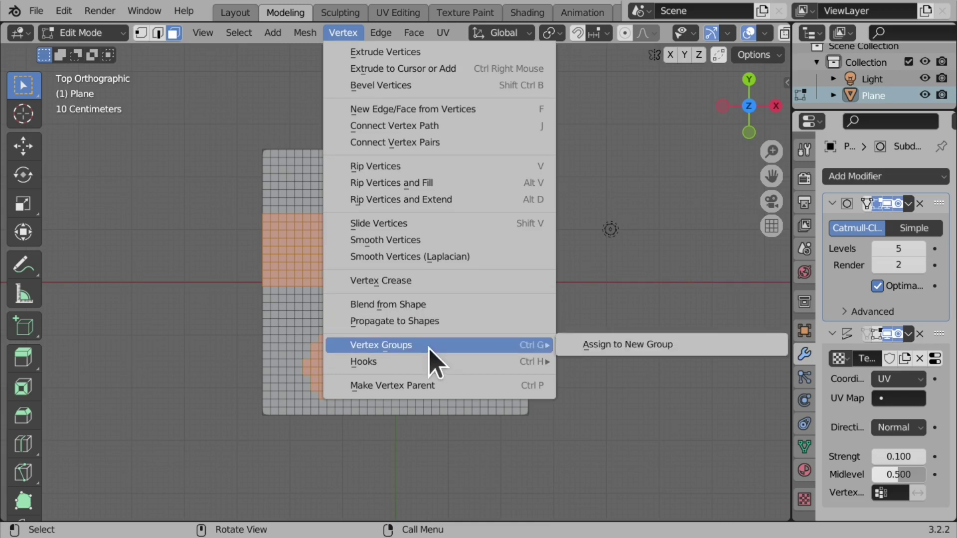
pyautogui.click(638, 345)
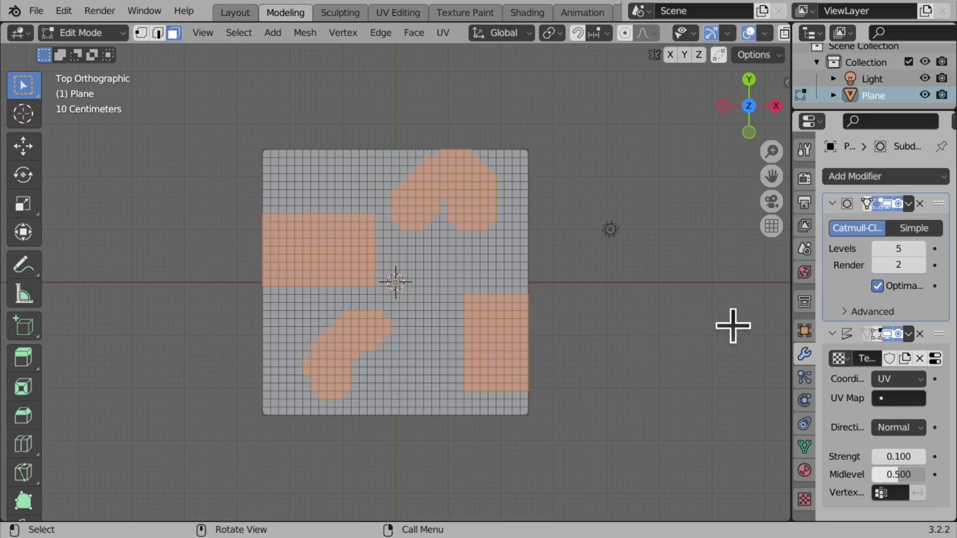
pyautogui.moveTo(787, 329); pyautogui.dragTo(685, 316)
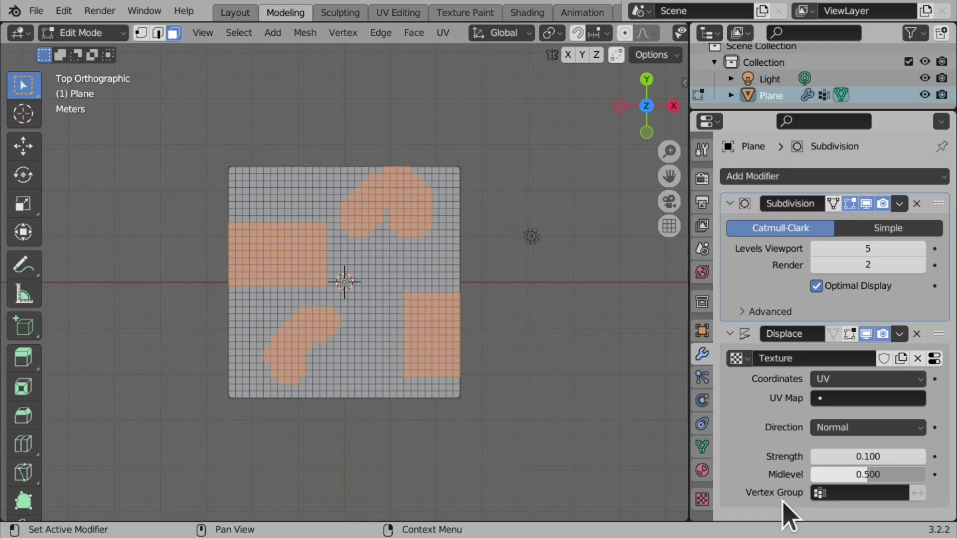
# Return to Object Mode and limit the Displace modifier to vertex group 'Group'
pyautogui.click(95, 33)
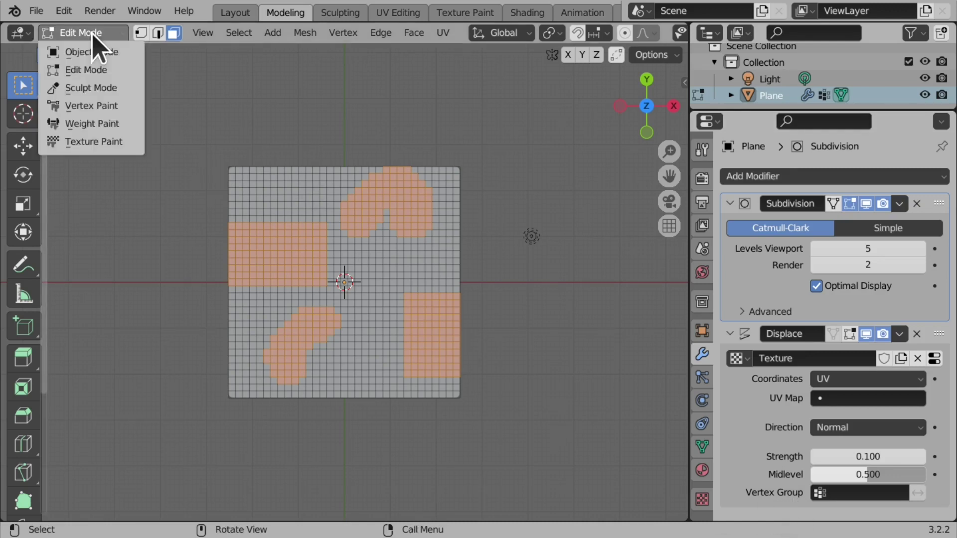
pyautogui.click(125, 52)
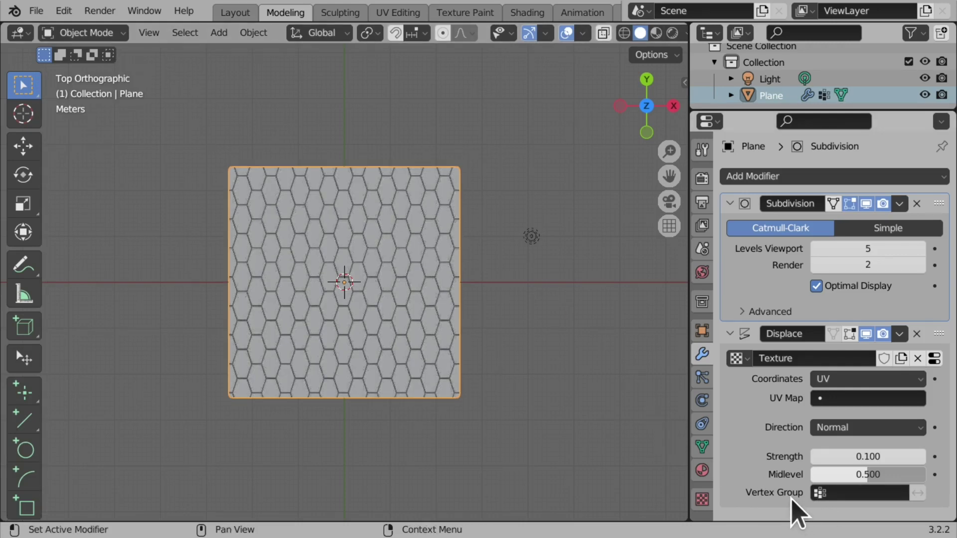
pyautogui.click(881, 493)
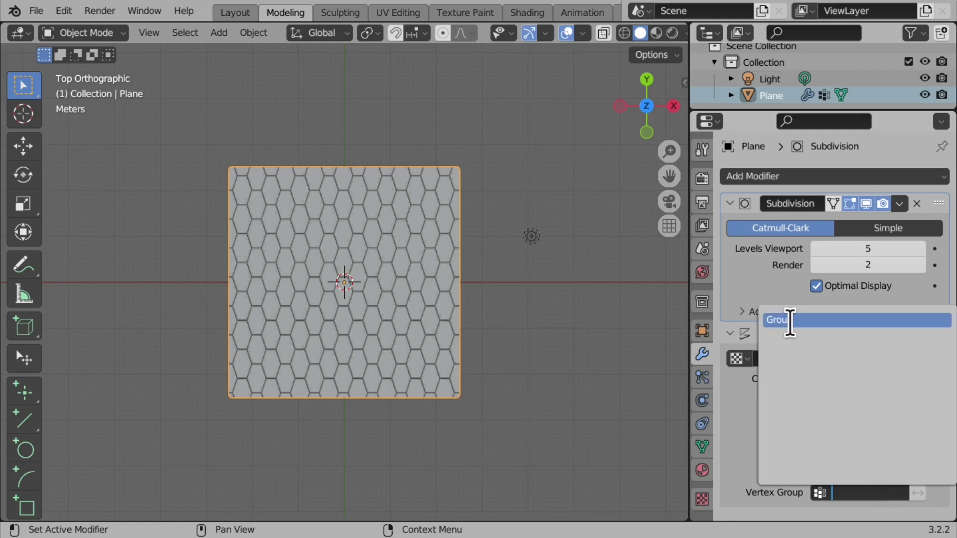
pyautogui.click(792, 320)
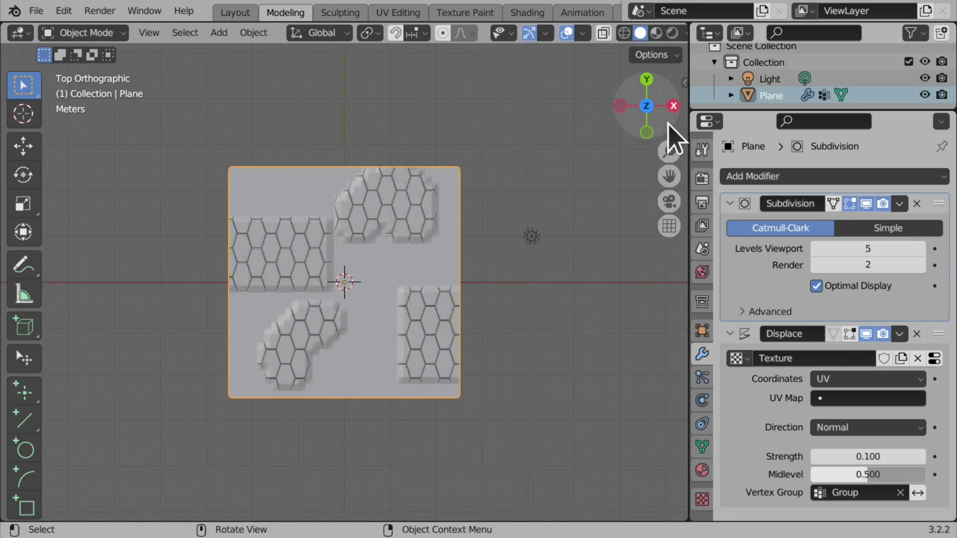
# Orbit to a low perspective angle and zoom out to show the raised honeycomb patches
pyautogui.moveTo(668, 125); pyautogui.dragTo(456, 404)
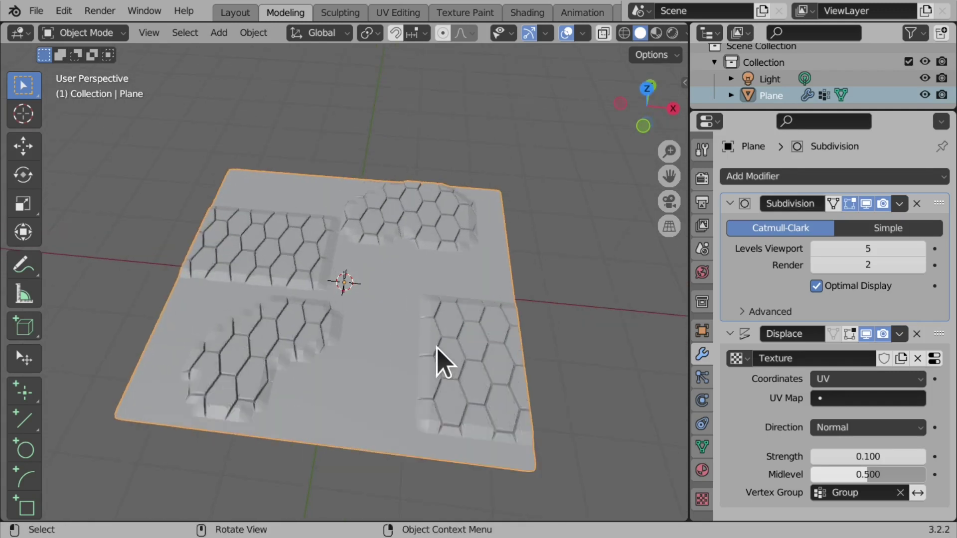
pyautogui.scroll(3, 443, 361)
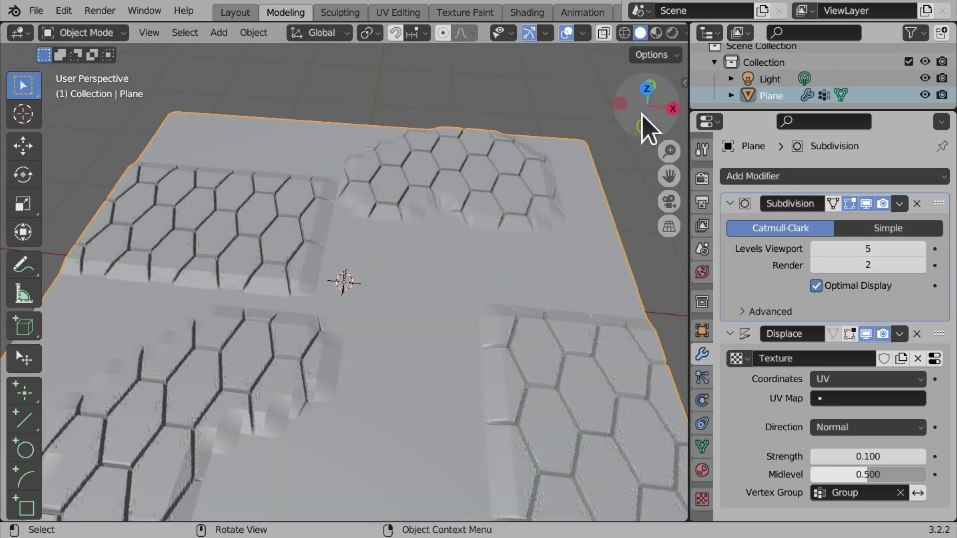
pyautogui.moveTo(643, 122)
pyautogui.mouseDown()
pyautogui.moveTo(642, 209)
pyautogui.moveTo(643, 179)
pyautogui.moveTo(613, 209)
pyautogui.moveTo(553, 234)
pyautogui.moveTo(528, 339)
pyautogui.moveTo(644, 122)
pyautogui.mouseUp()
pyautogui.scroll(-1, 421, 195)
pyautogui.scroll(-1, 421, 191)
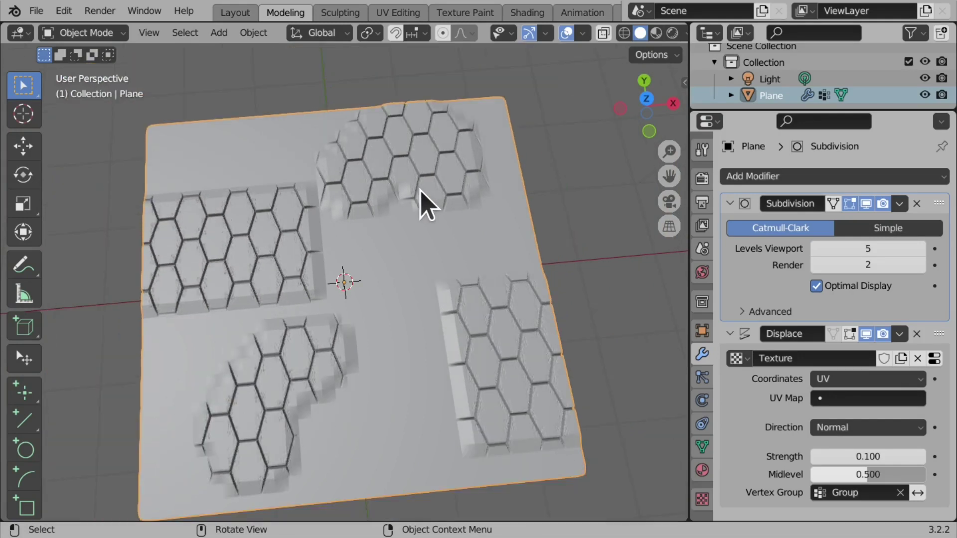